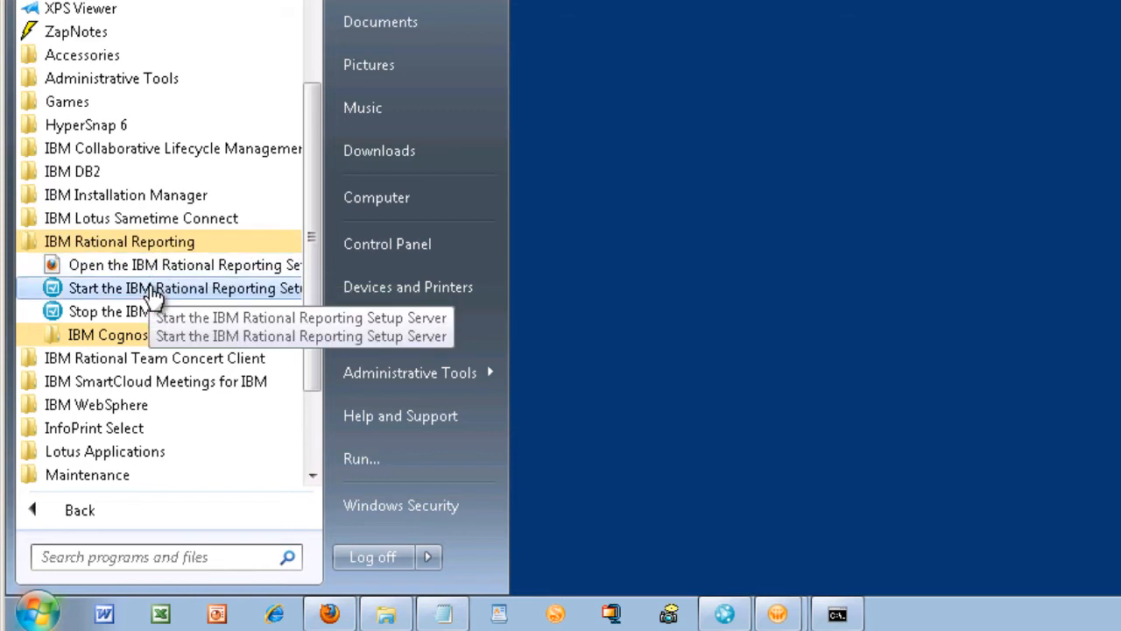
# Start the Rational Reporting Setup Server, then minimize the Tomcat console once startup finishes.
pyautogui.click(226, 294)
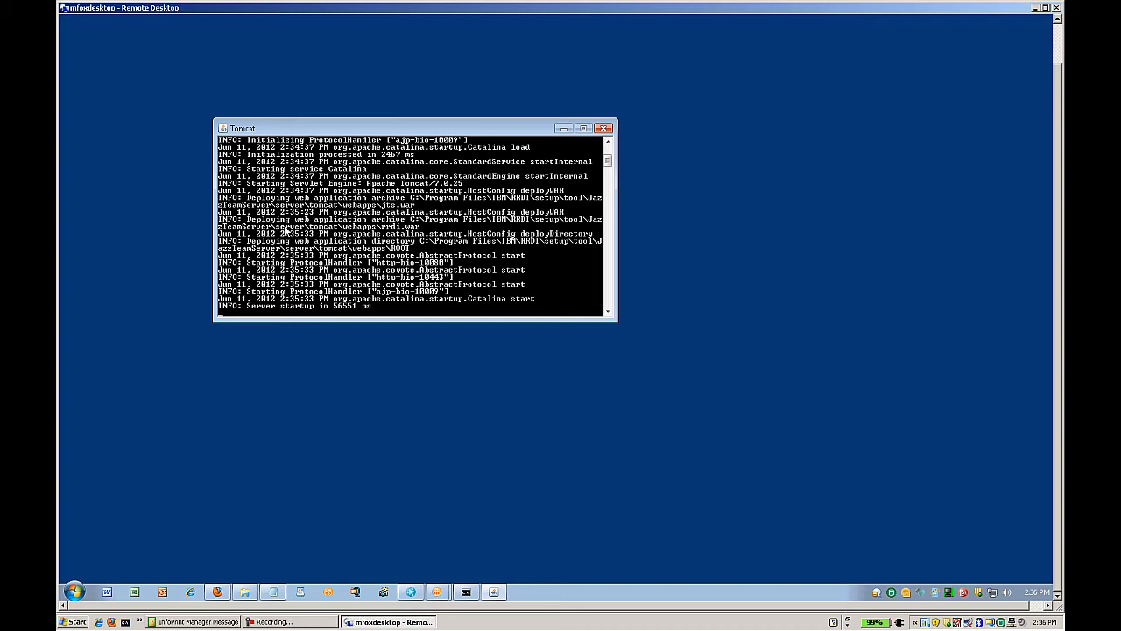
pyautogui.click(562, 129)
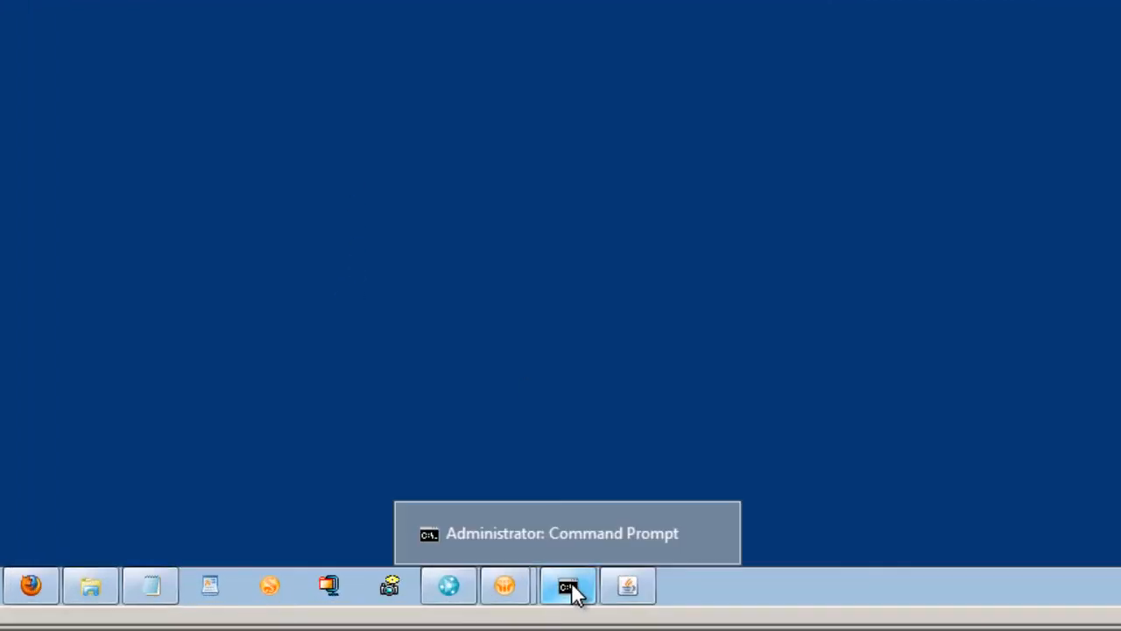
# Run the server.config script in Command Prompt.
pyautogui.click(573, 590)
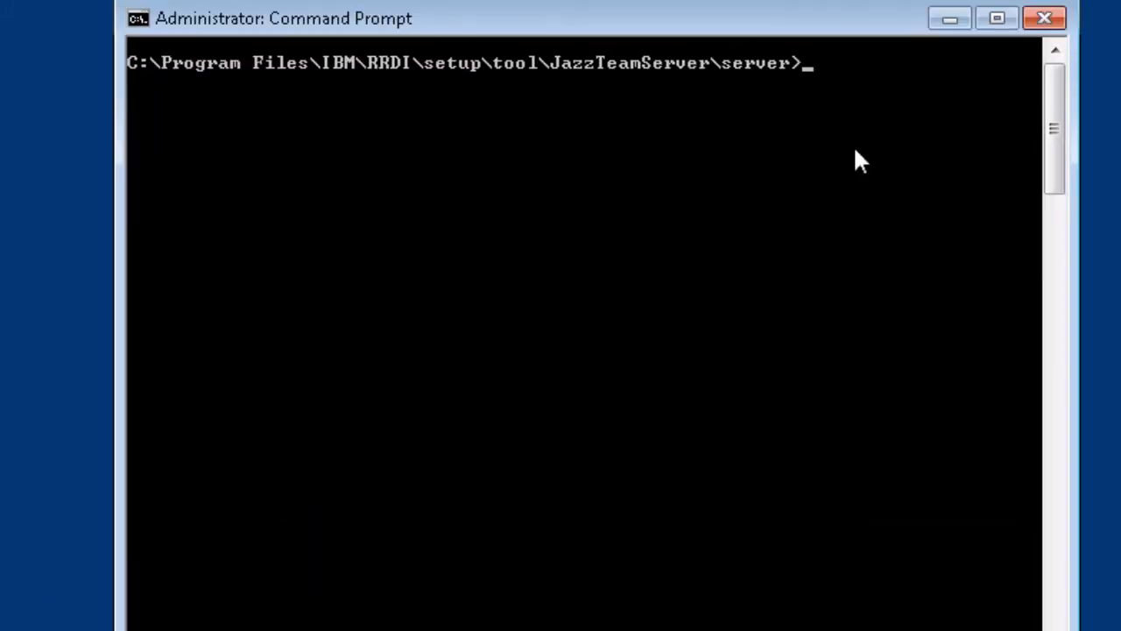
pyautogui.write('server.config')
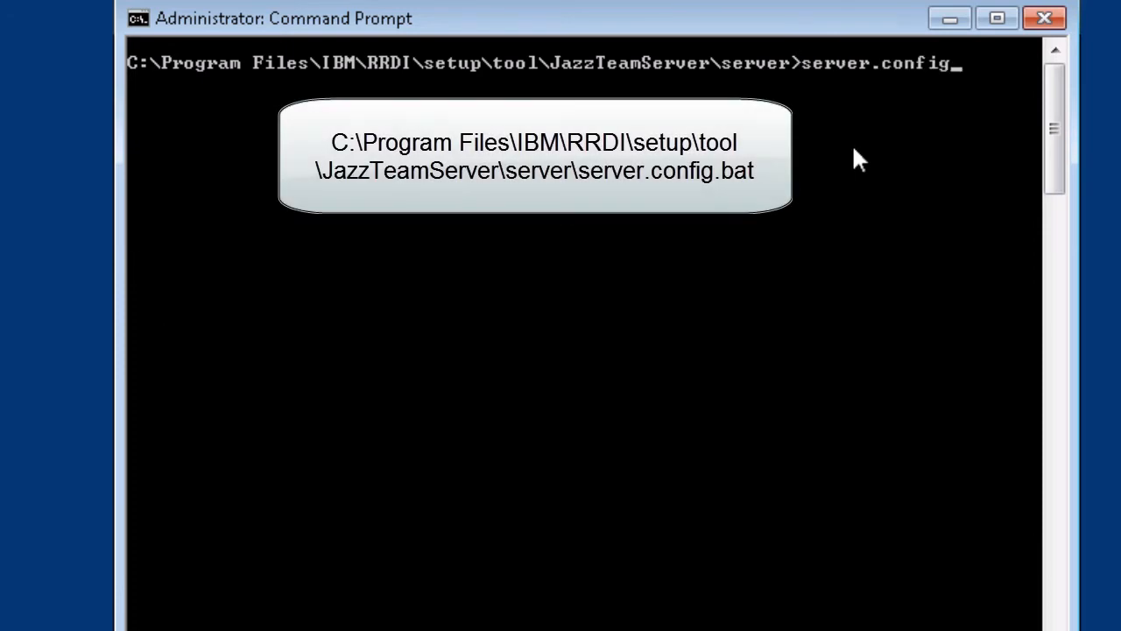
pyautogui.press('Return')
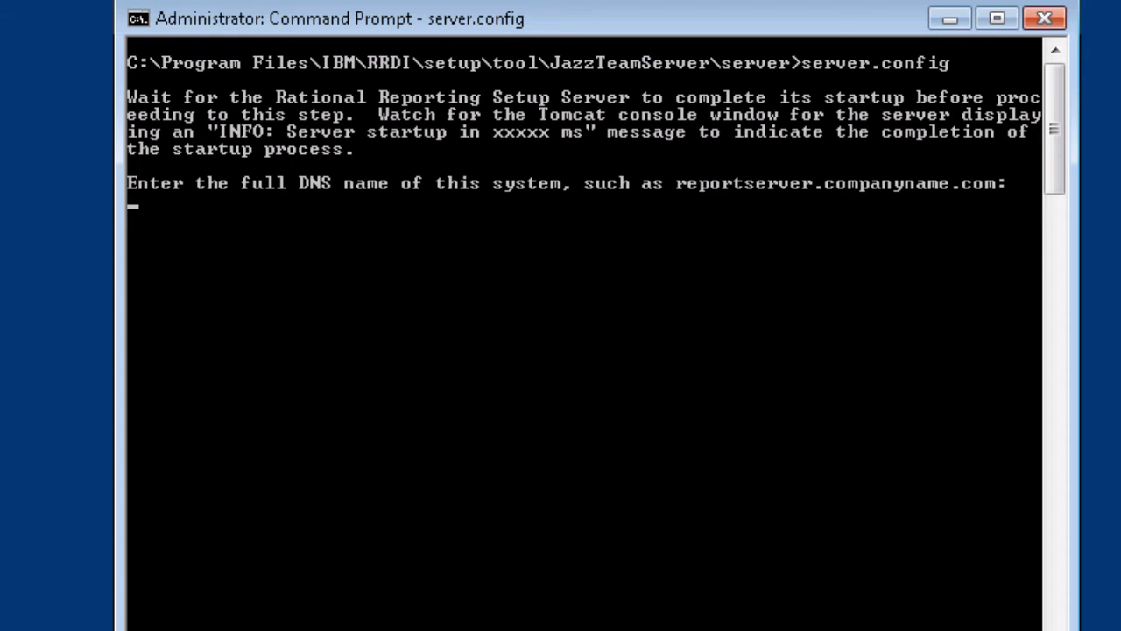
# Copy the system's full DNS name from Install Info.txt and paste it at the script prompt.
pyautogui.click(403, 628)
pyautogui.moveTo(399, 50); pyautogui.dragTo(958, 224)
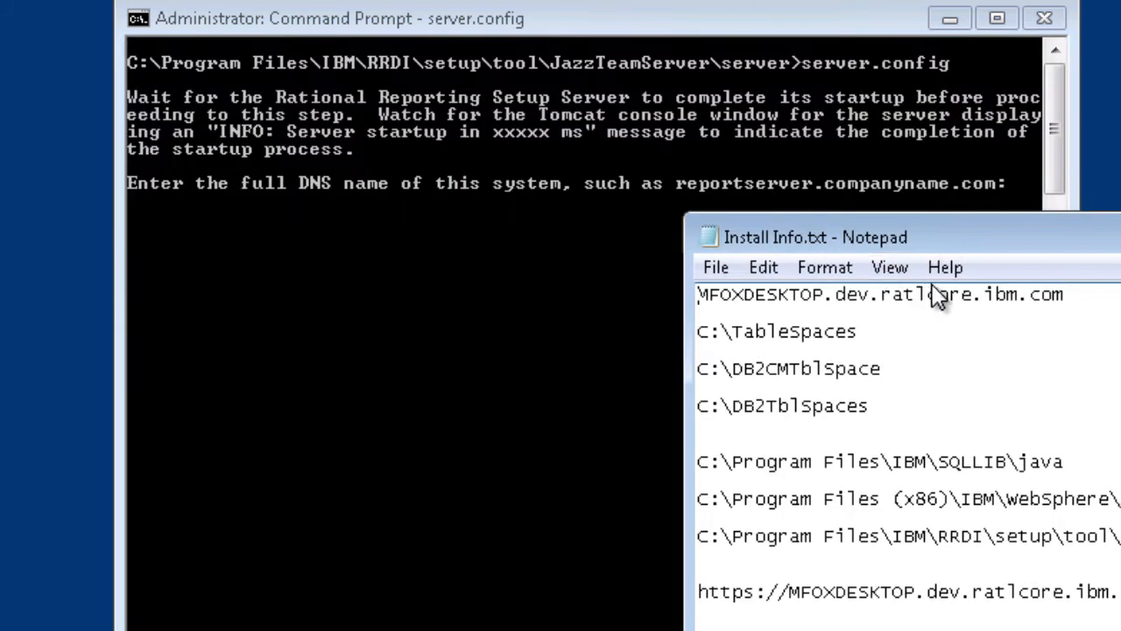
pyautogui.moveTo(1081, 296); pyautogui.dragTo(683, 306)
pyautogui.hotkey('ctrl', 'c')
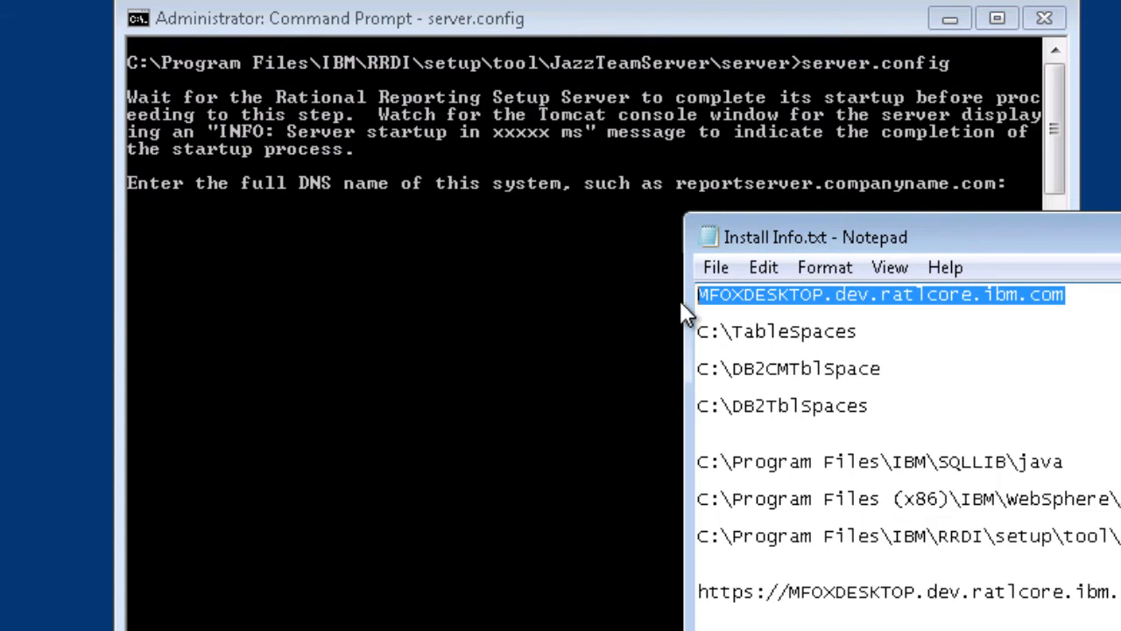
pyautogui.click(596, 286)
pyautogui.rightClick(597, 284)
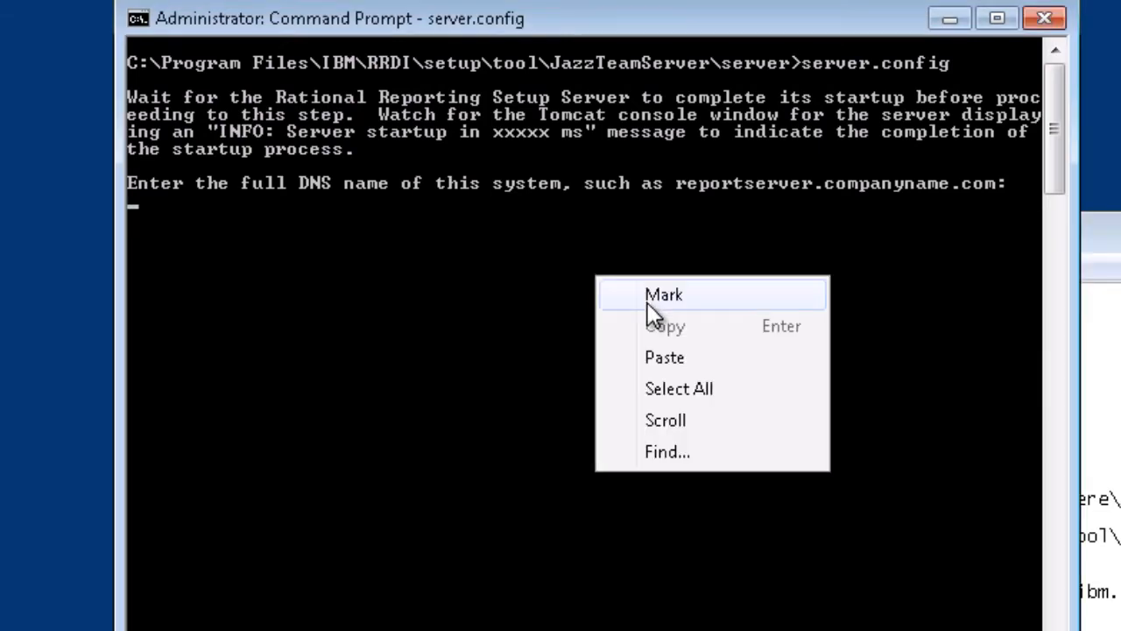
pyautogui.click(686, 356)
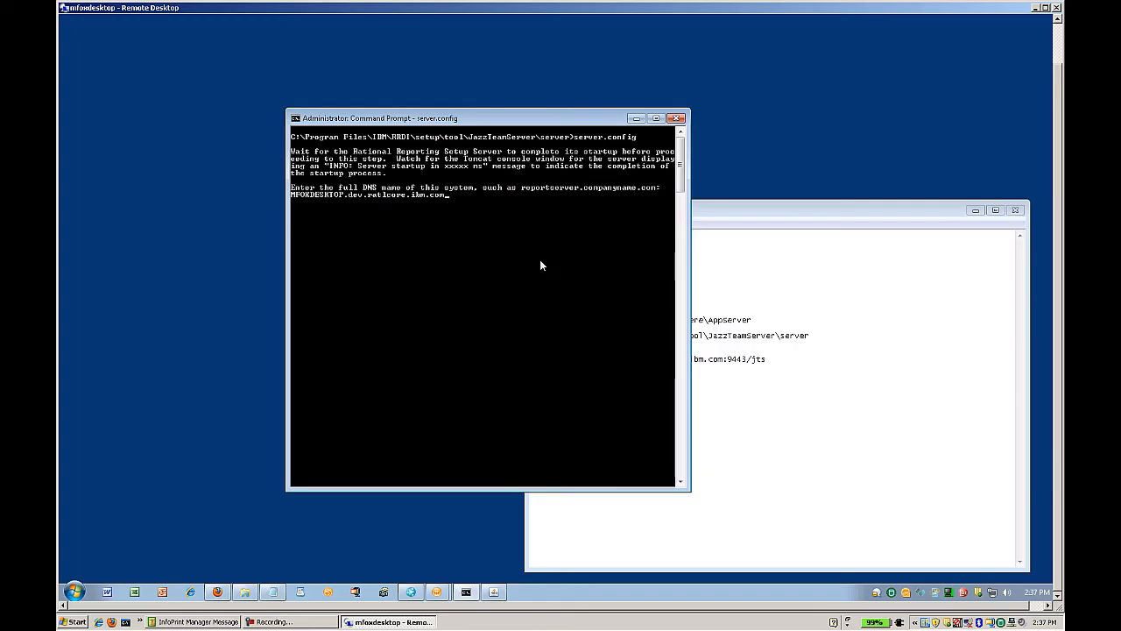
# Submit the DNS name and the setup administrator username and password, then minimize the finished console.
pyautogui.press('Return')
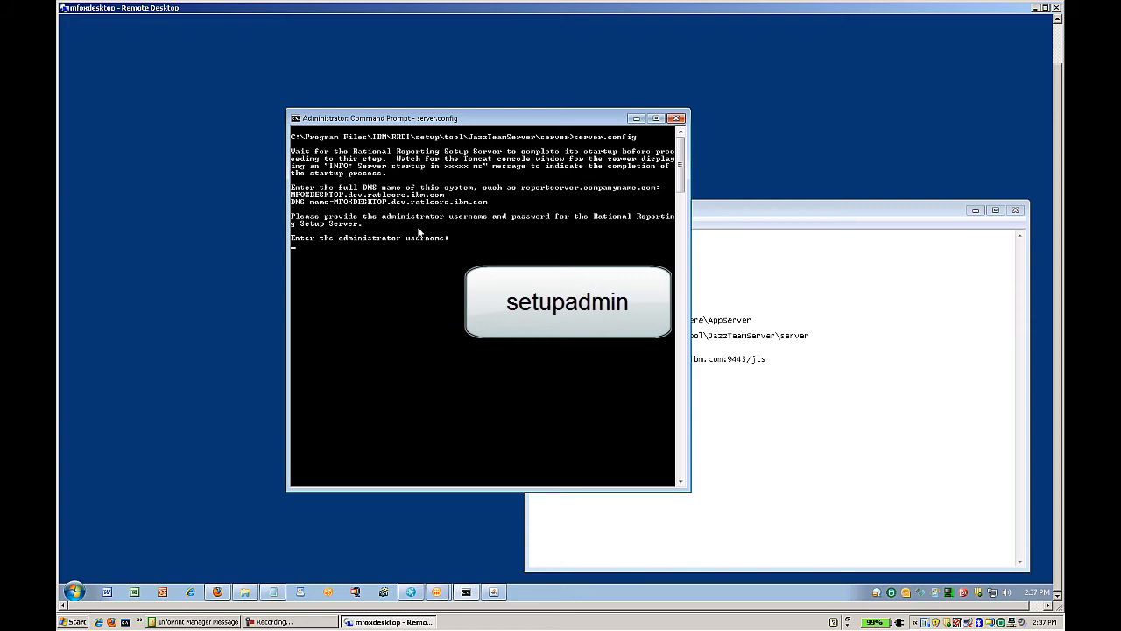
pyautogui.write('setupadmin')
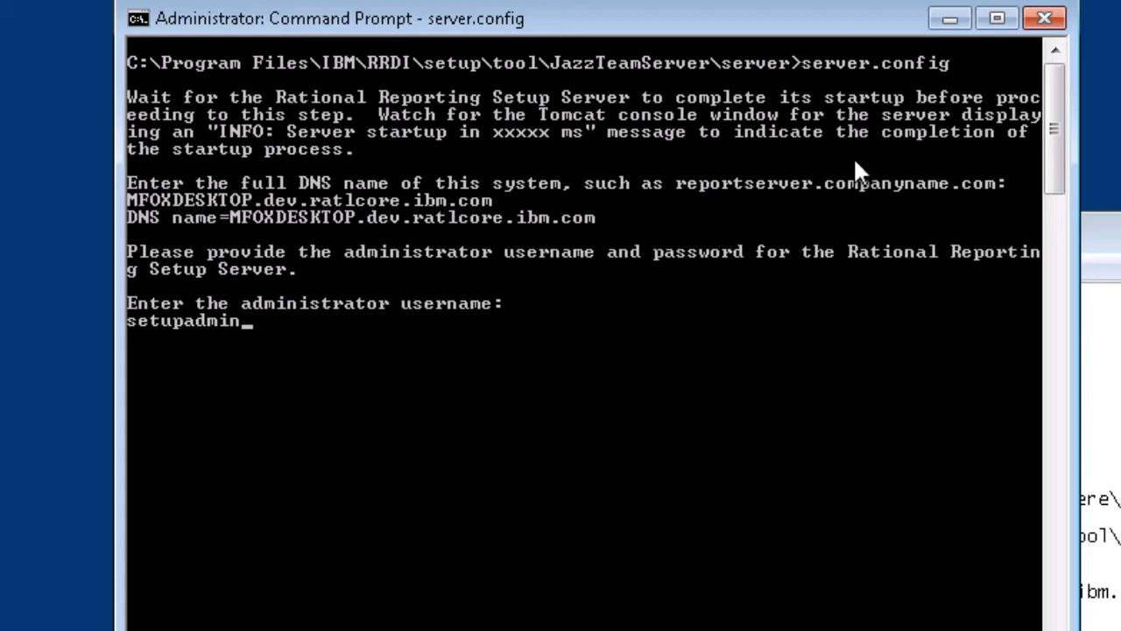
pyautogui.press('Return')
pyautogui.write('setupadmin')
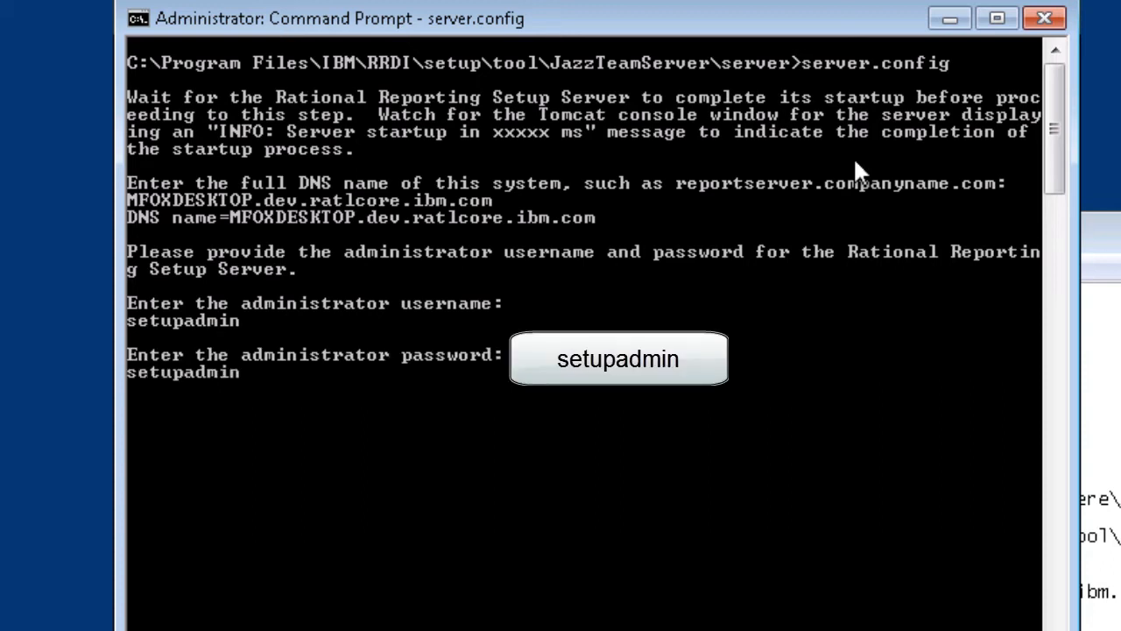
pyautogui.press('Return')
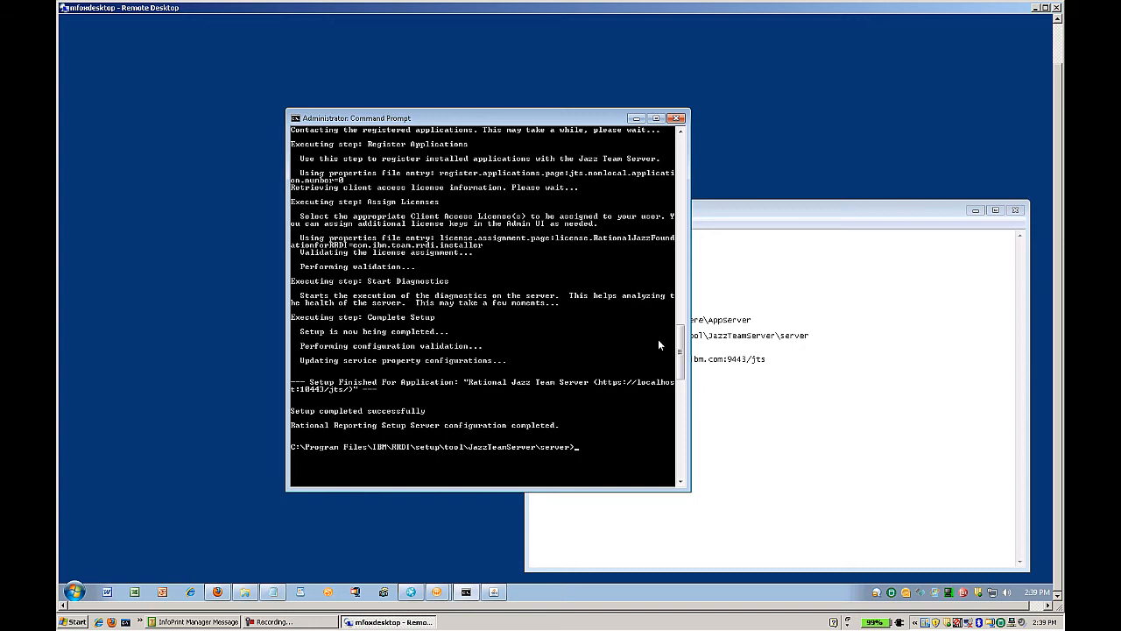
pyautogui.click(636, 118)
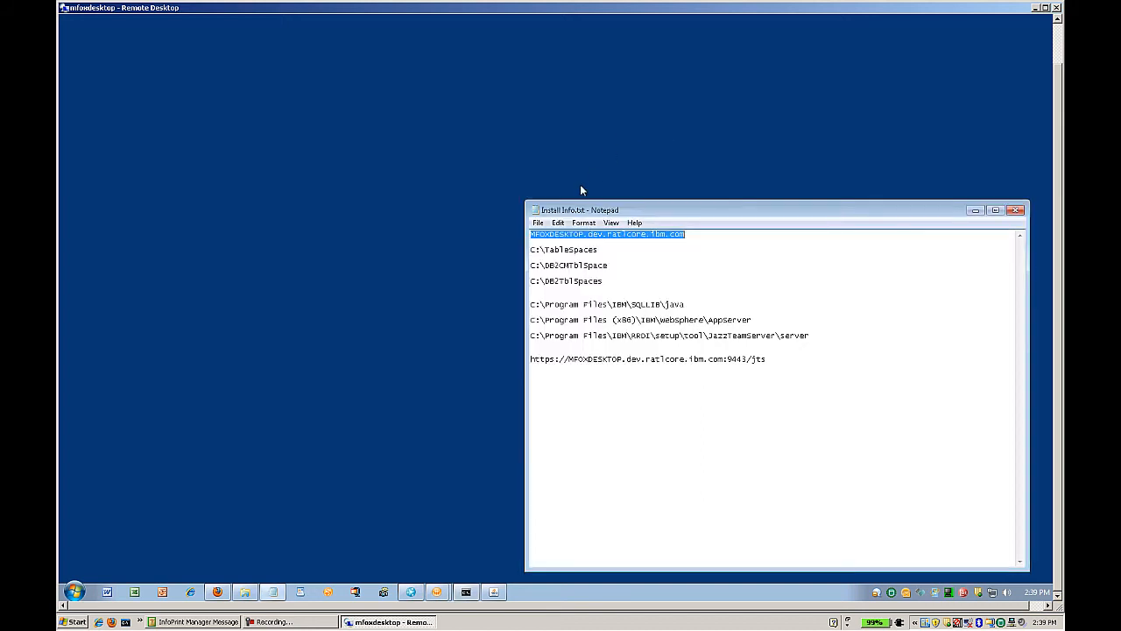
# Open the Reporting Setup page in Firefox and enter the setup administrator's user ID.
pyautogui.click(975, 211)
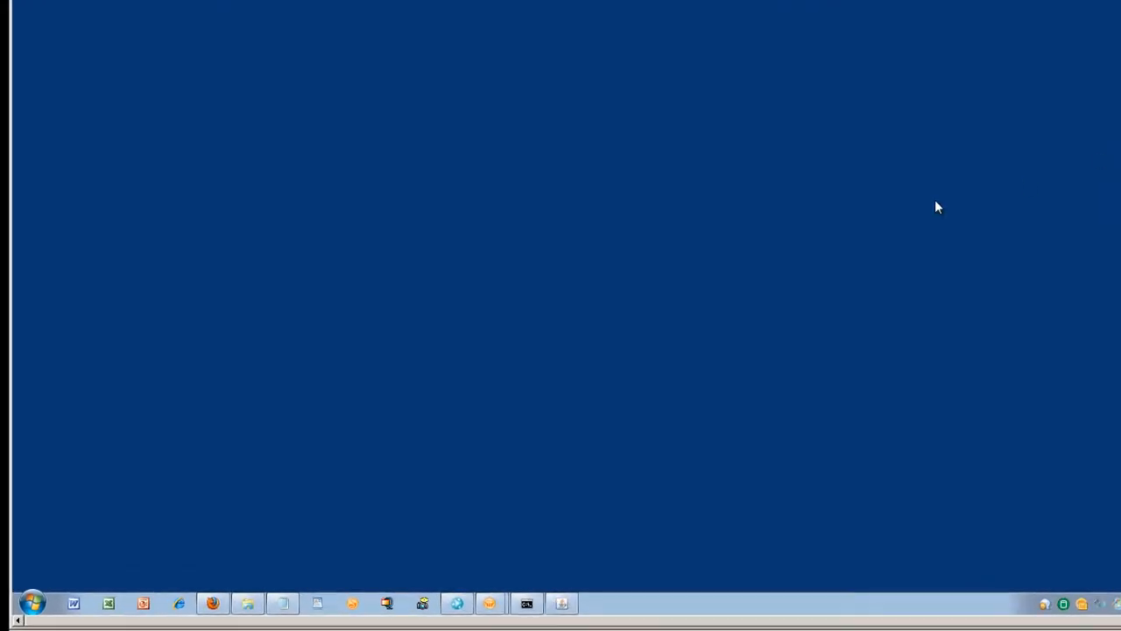
pyautogui.click(212, 606)
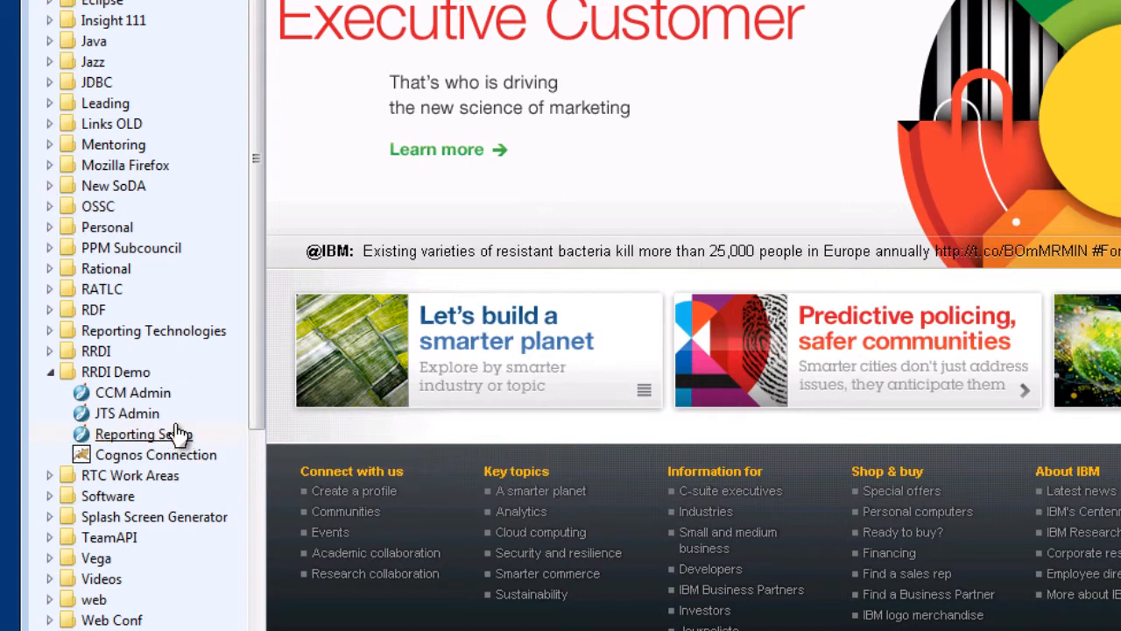
pyautogui.click(178, 433)
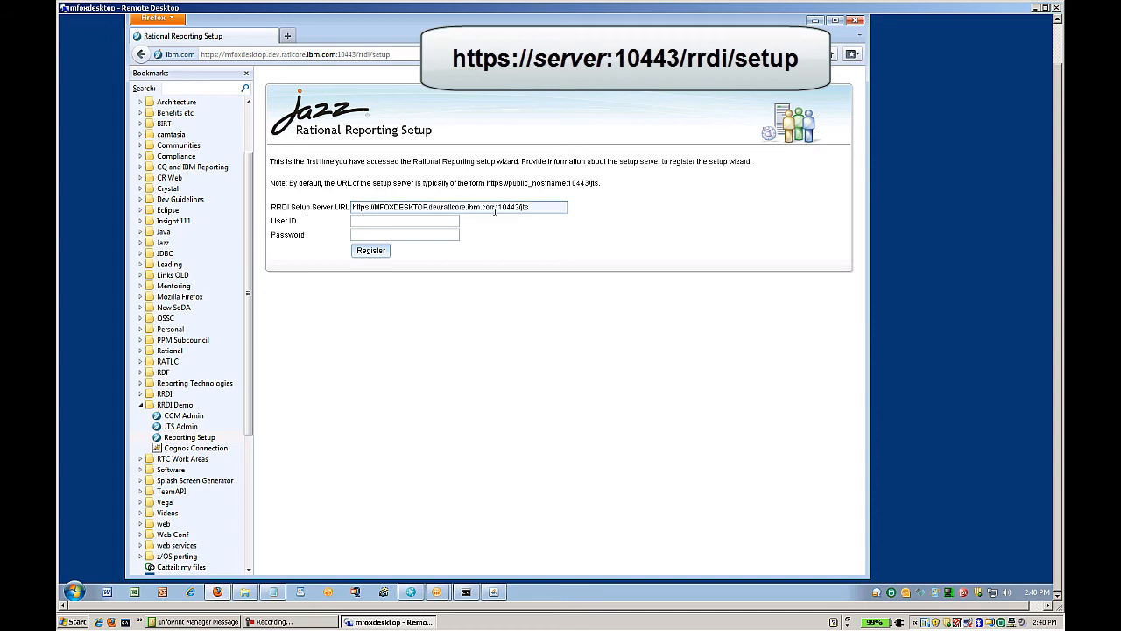
pyautogui.click(425, 221)
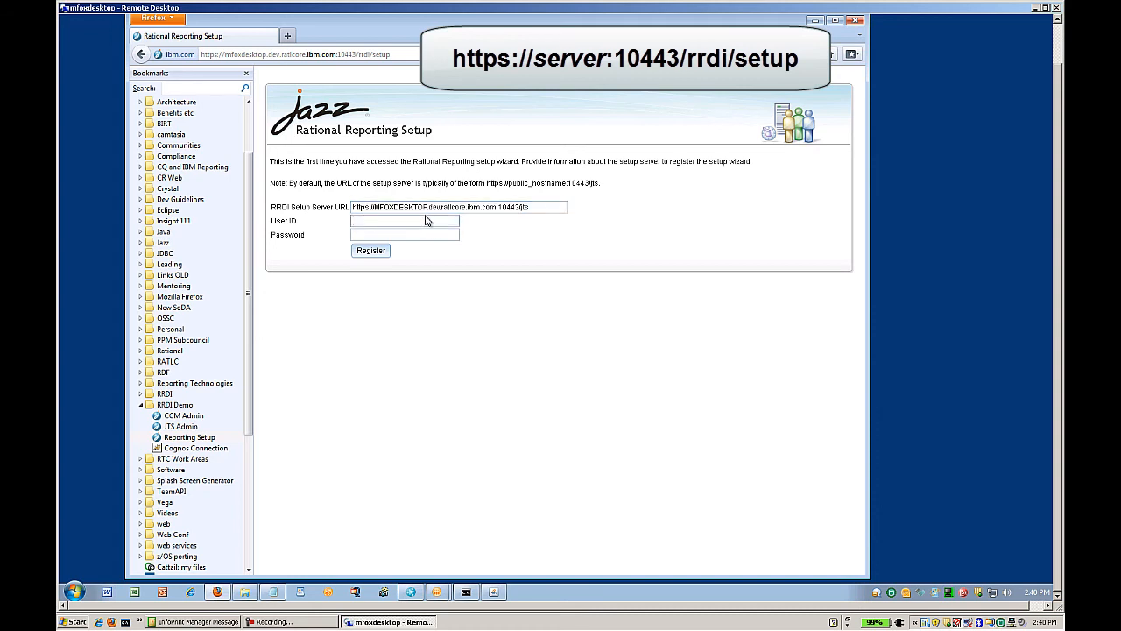
pyautogui.write('setupadmin')
pyautogui.press('Tab')
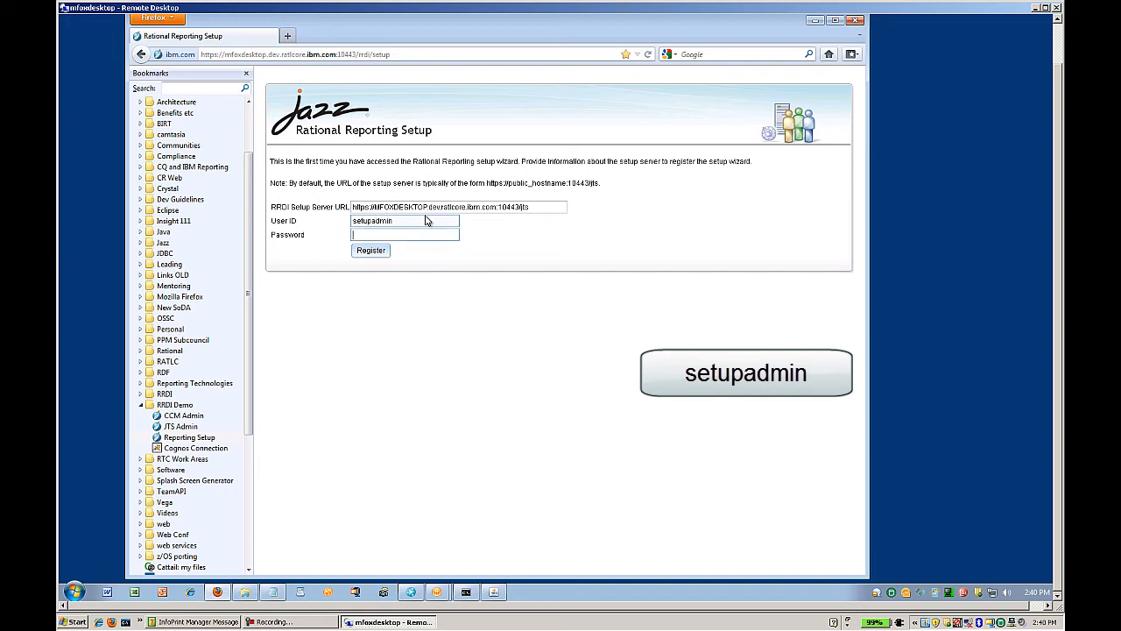
pyautogui.write('setupadmin')
# Register the setup server, log in to Jazz Team Server as setup administrator, and authorize RRDI Setup.
pyautogui.click(370, 252)
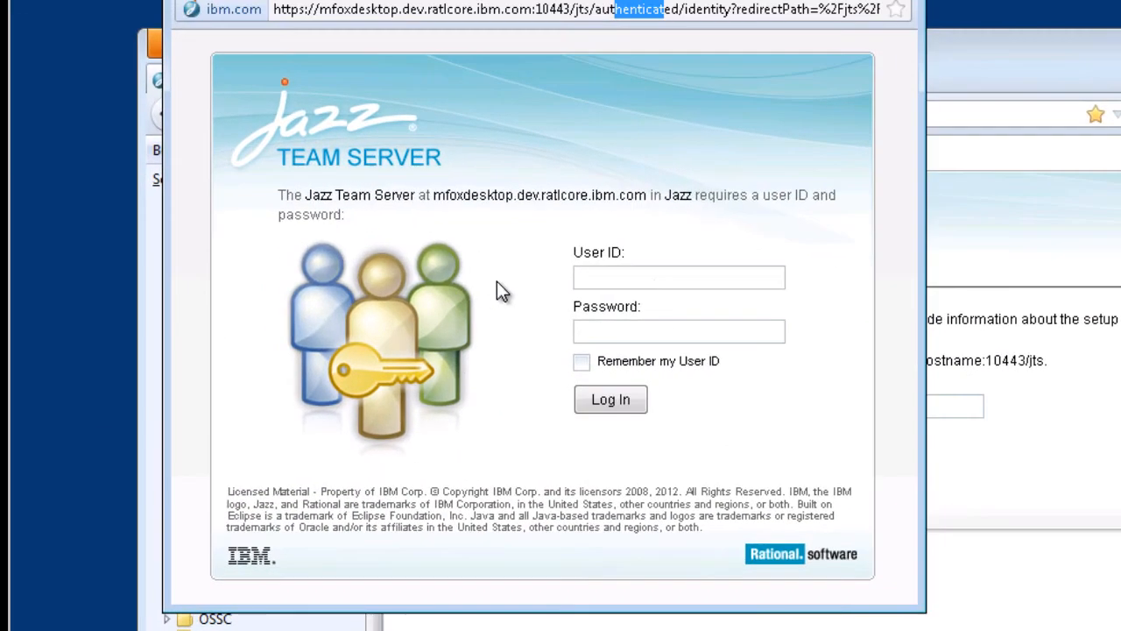
pyautogui.click(654, 275)
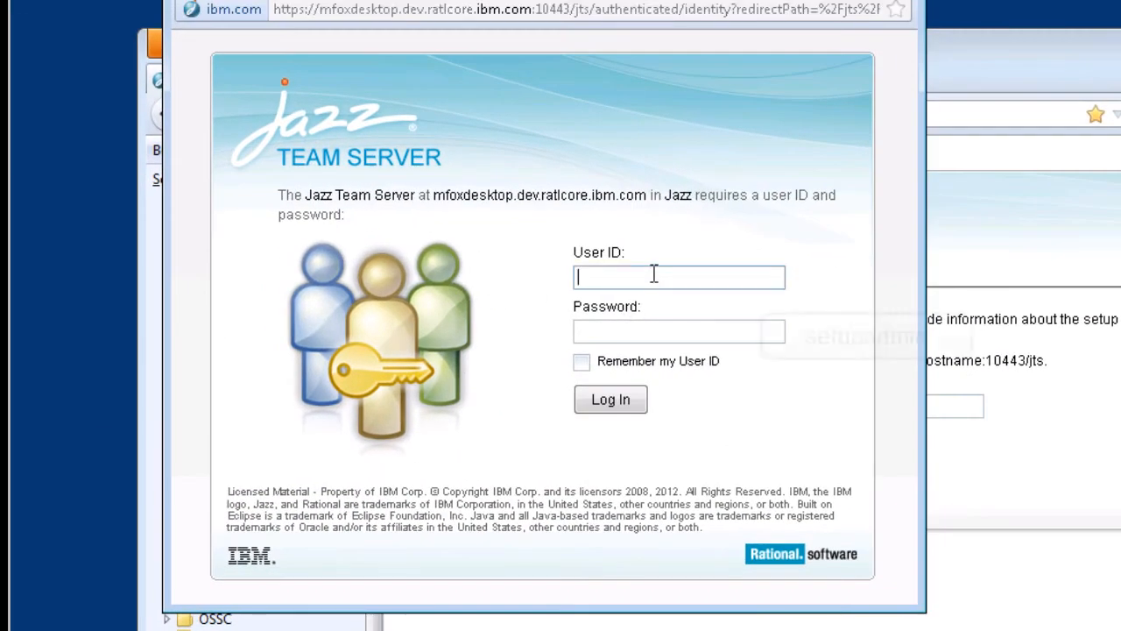
pyautogui.write('setupadmin')
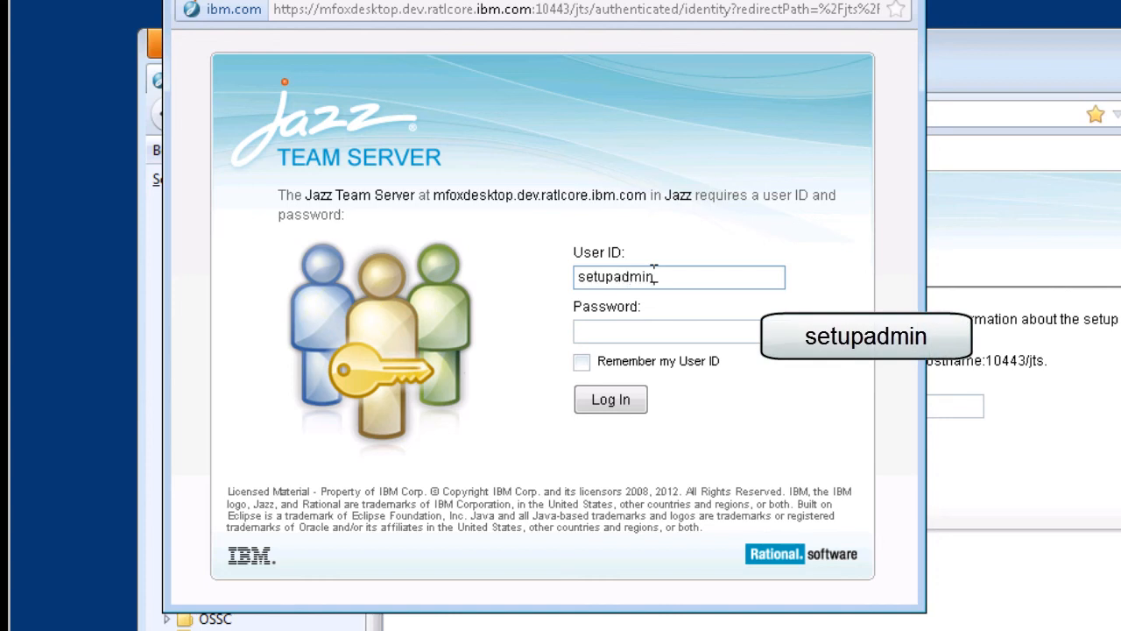
pyautogui.press('Tab')
pyautogui.write('setupadmin')
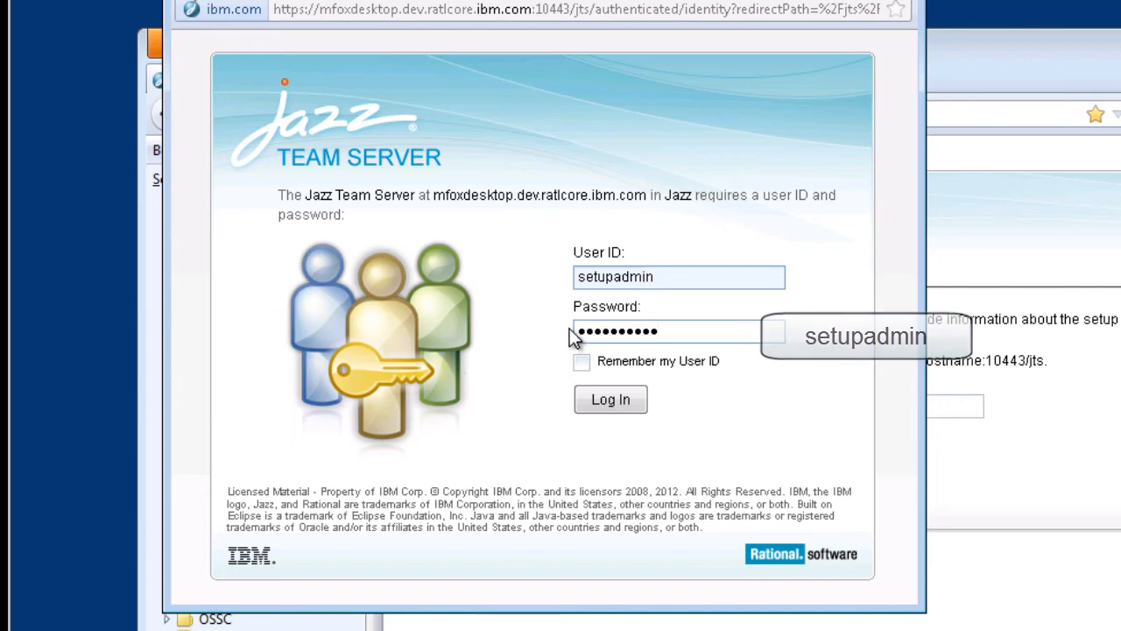
pyautogui.click(604, 400)
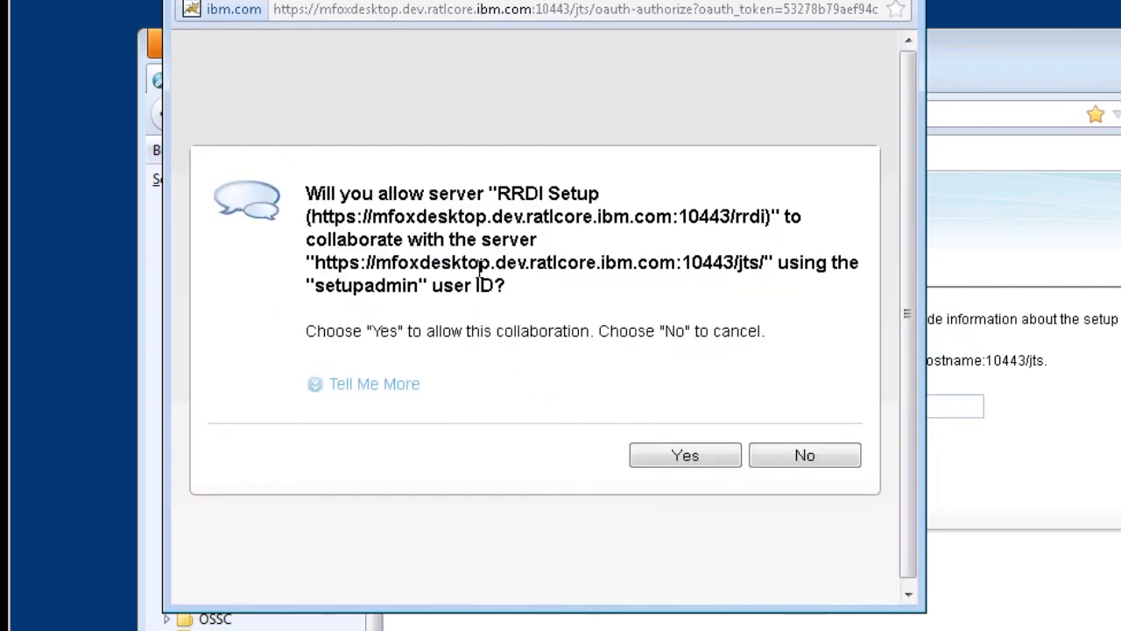
pyautogui.click(688, 456)
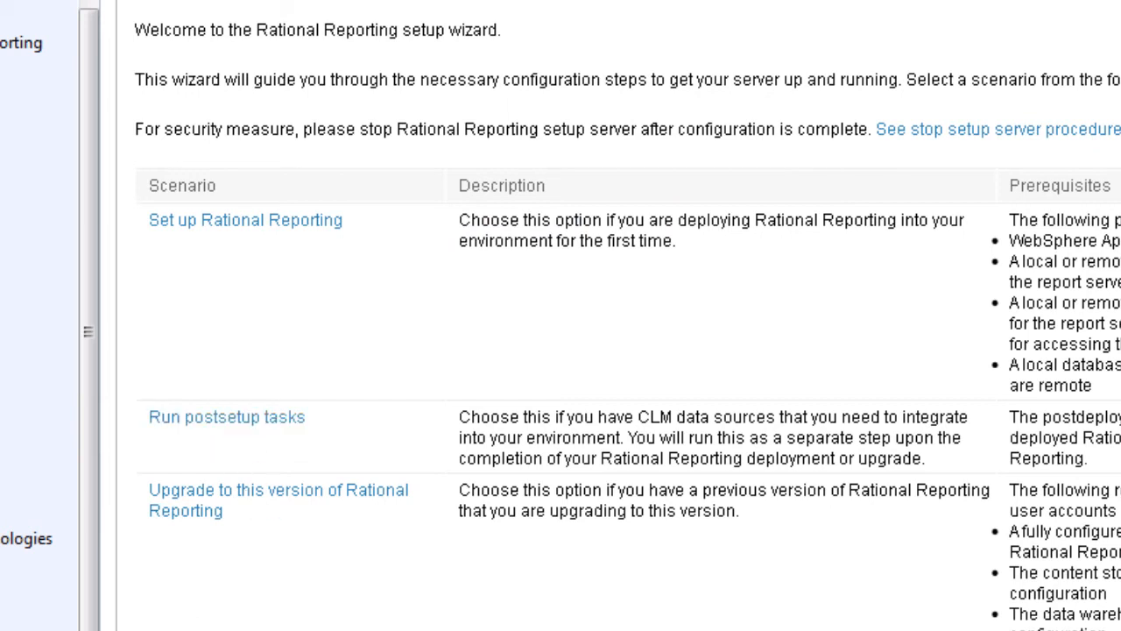
# Start the Set up Rational Reporting scenario from the wizard's welcome page.
pyautogui.scroll(-3, 219, 561)
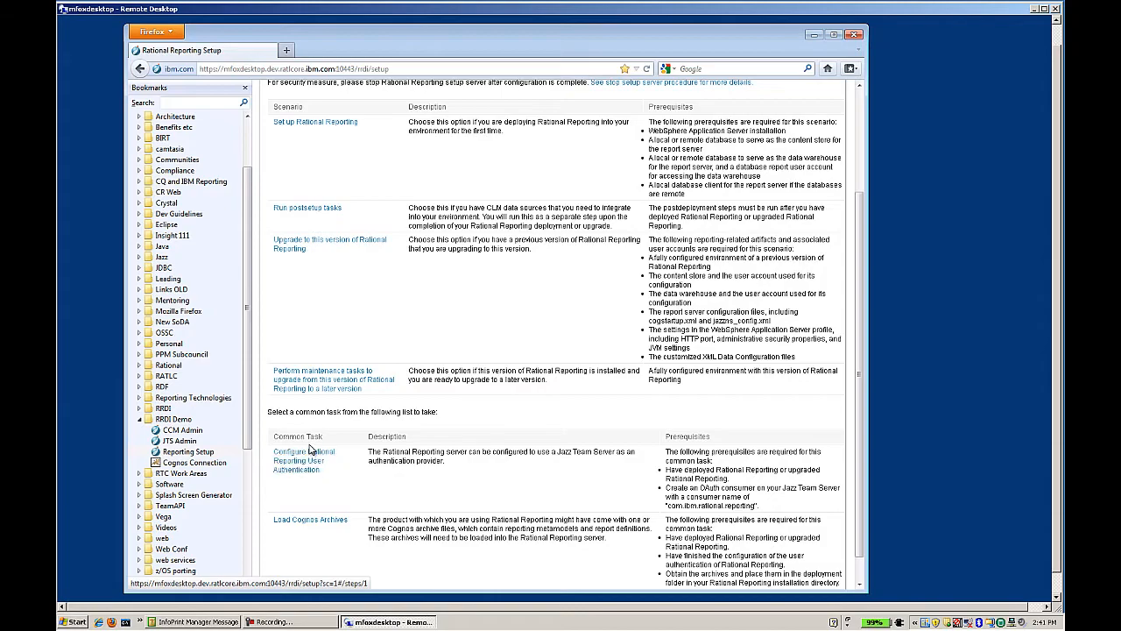
pyautogui.scroll(-2, 311, 442)
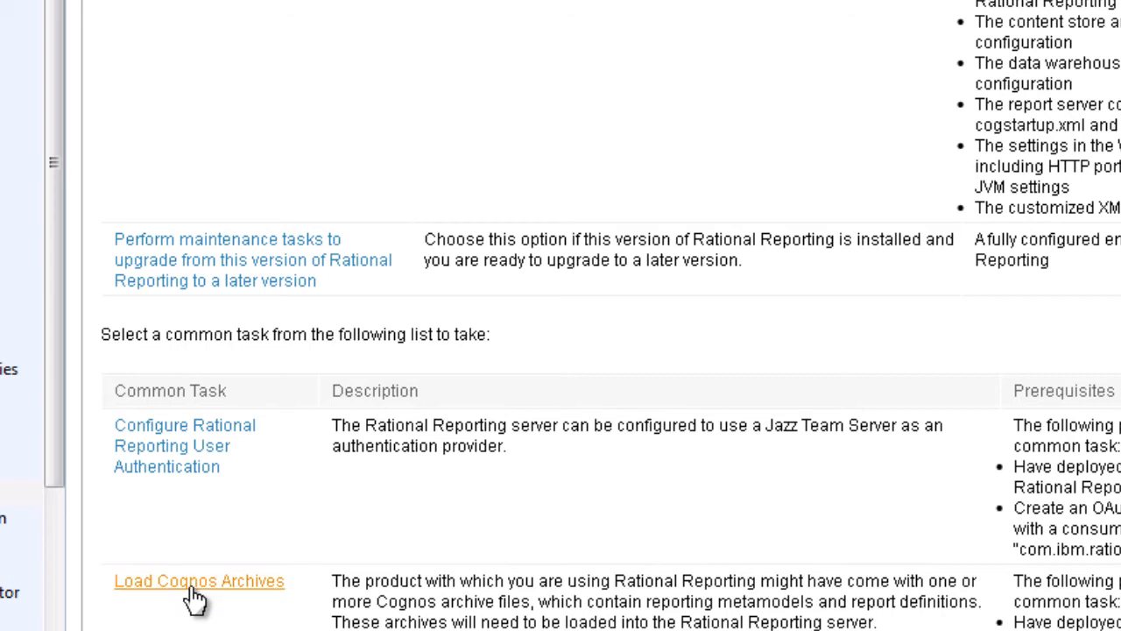
pyautogui.scroll(4, 525, 464)
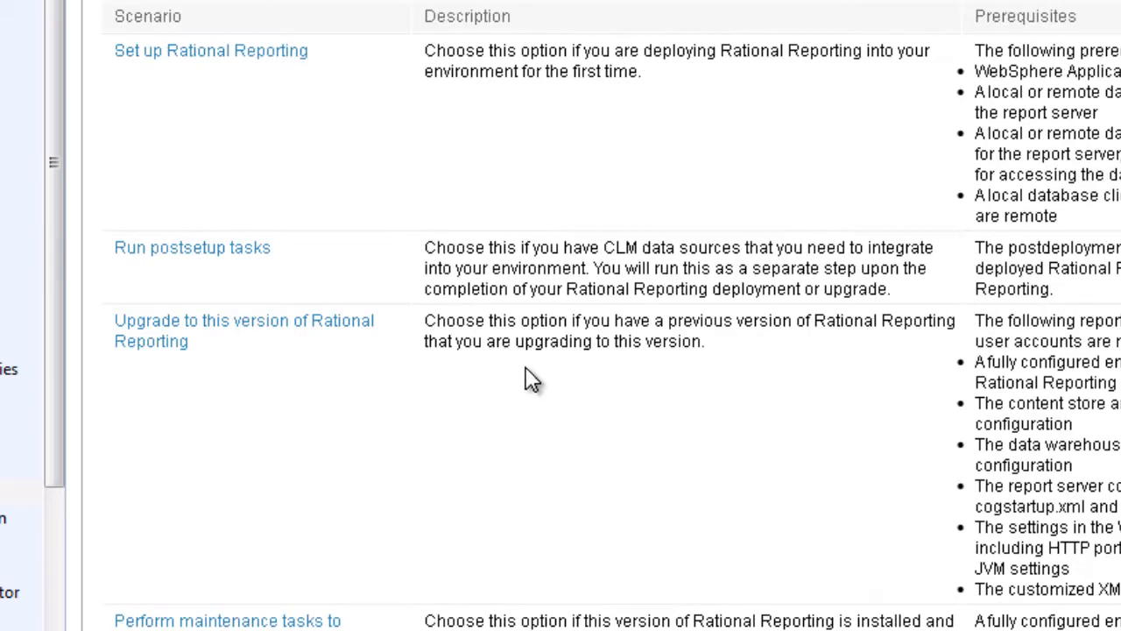
pyautogui.click(210, 54)
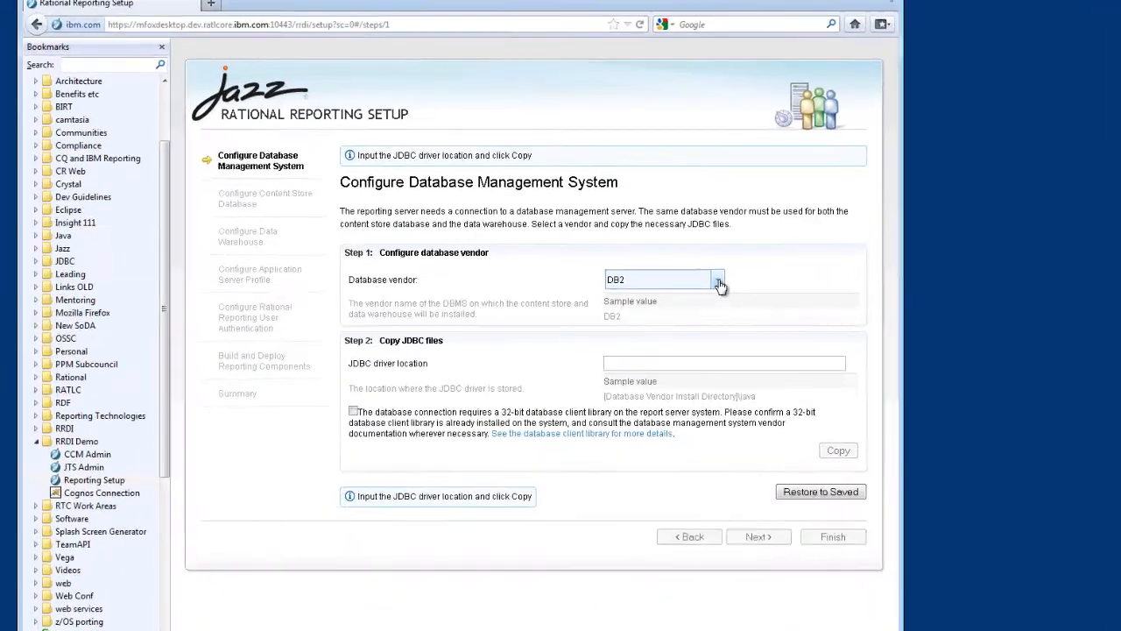
# Keep DB2 as the vendor and set the JDBC driver location to C:\Program Files\IBM\SQLLIB\java.
pyautogui.click(720, 282)
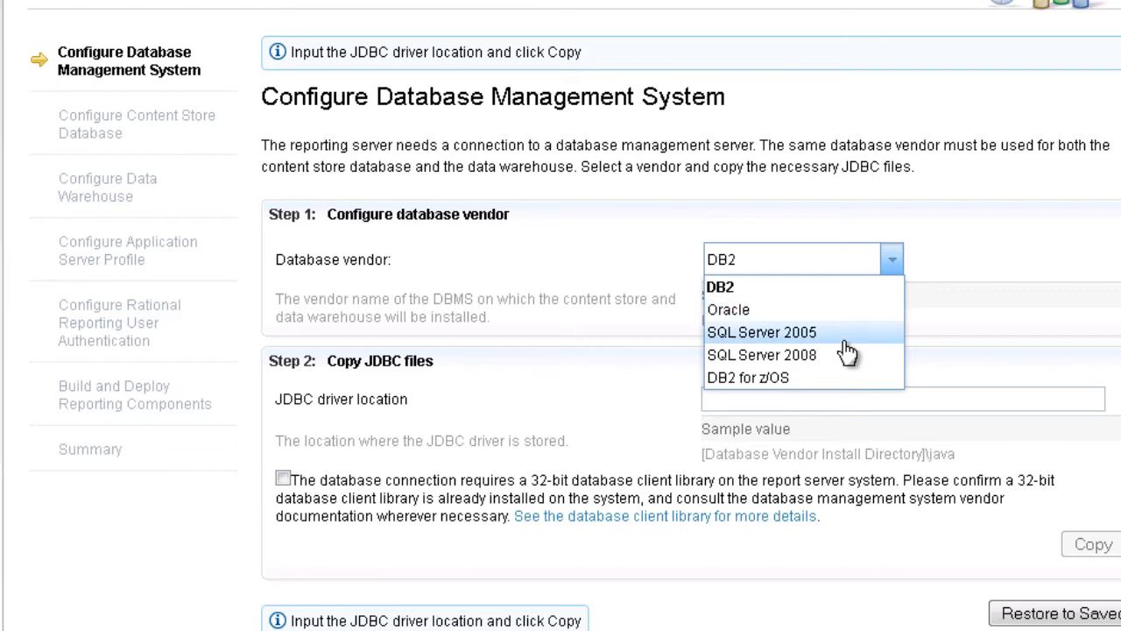
pyautogui.click(956, 296)
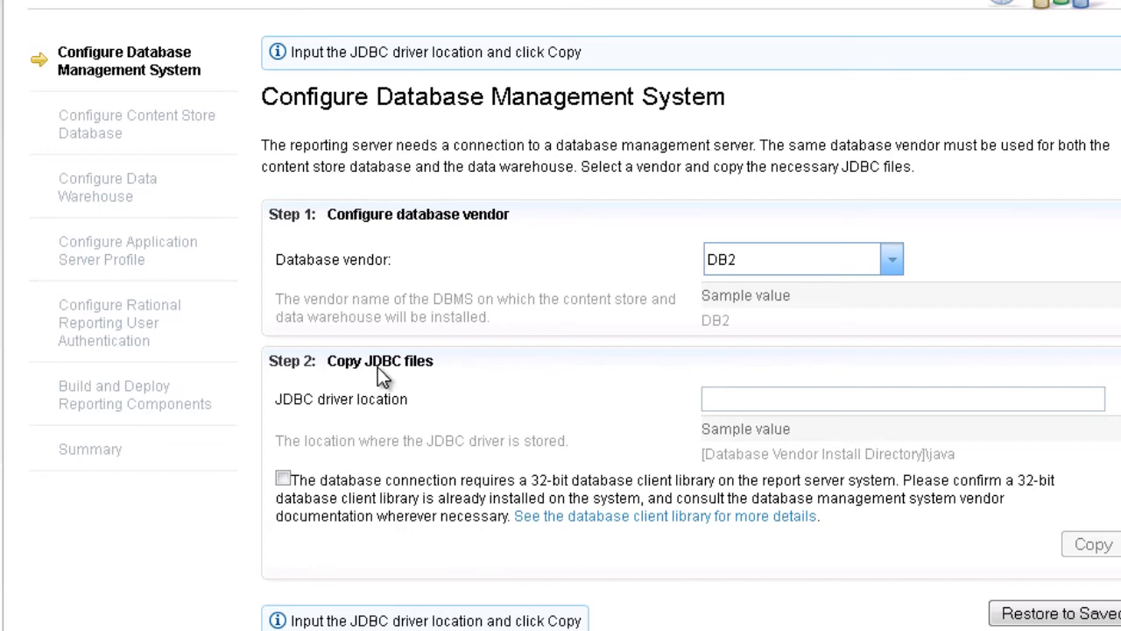
pyautogui.scroll(-1, 383, 375)
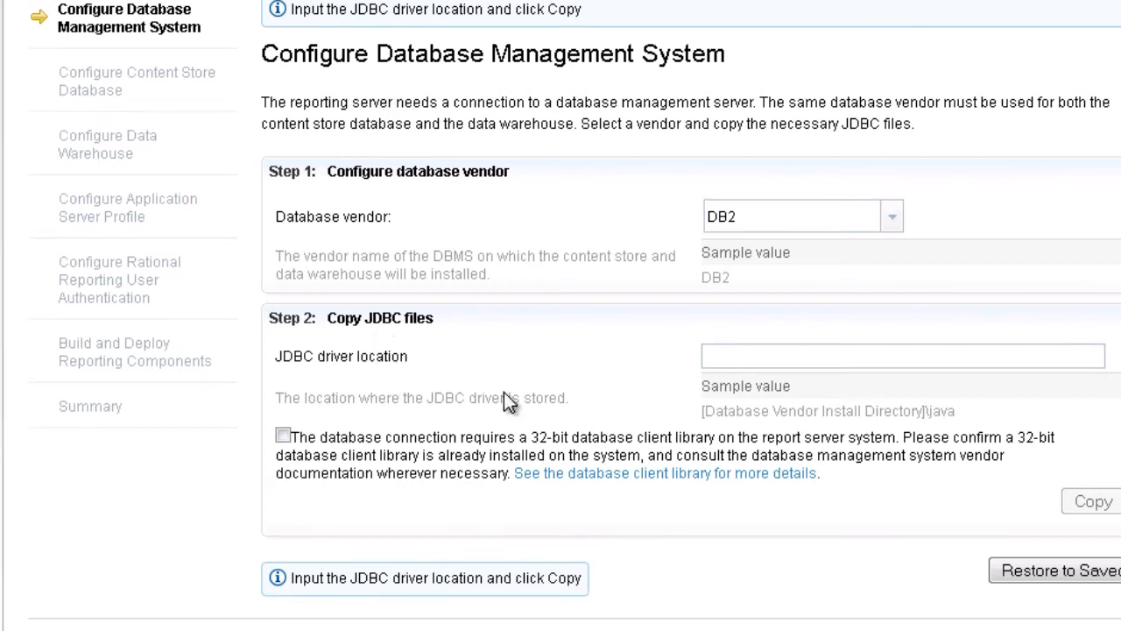
pyautogui.hotkey('alt', 'Tab')
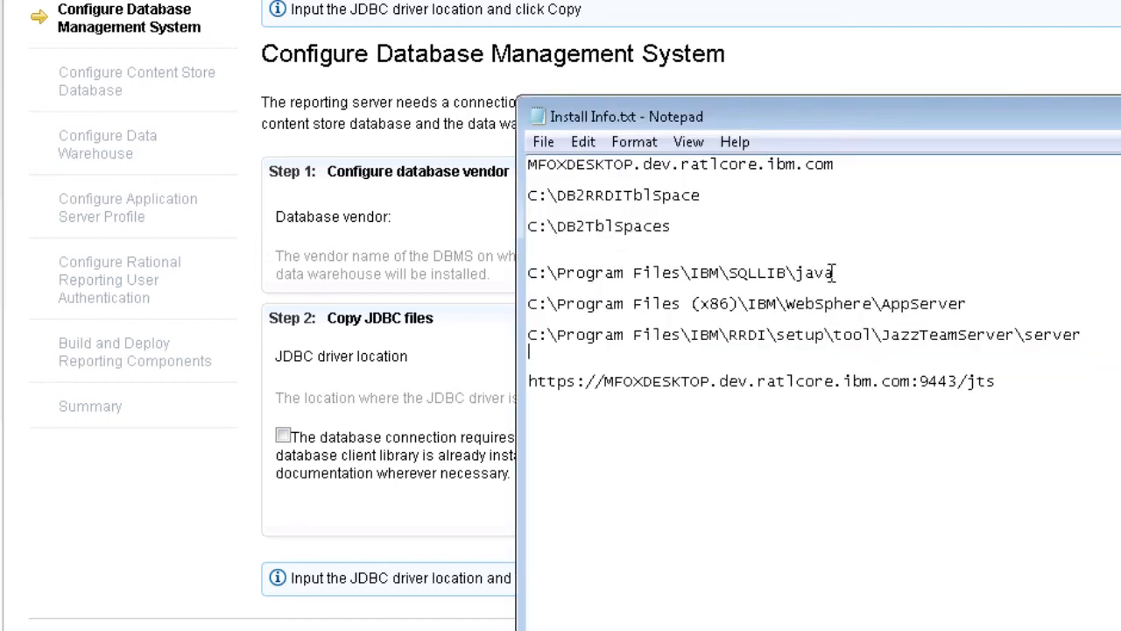
pyautogui.moveTo(834, 273); pyautogui.dragTo(523, 268)
pyautogui.hotkey('ctrl', 'c')
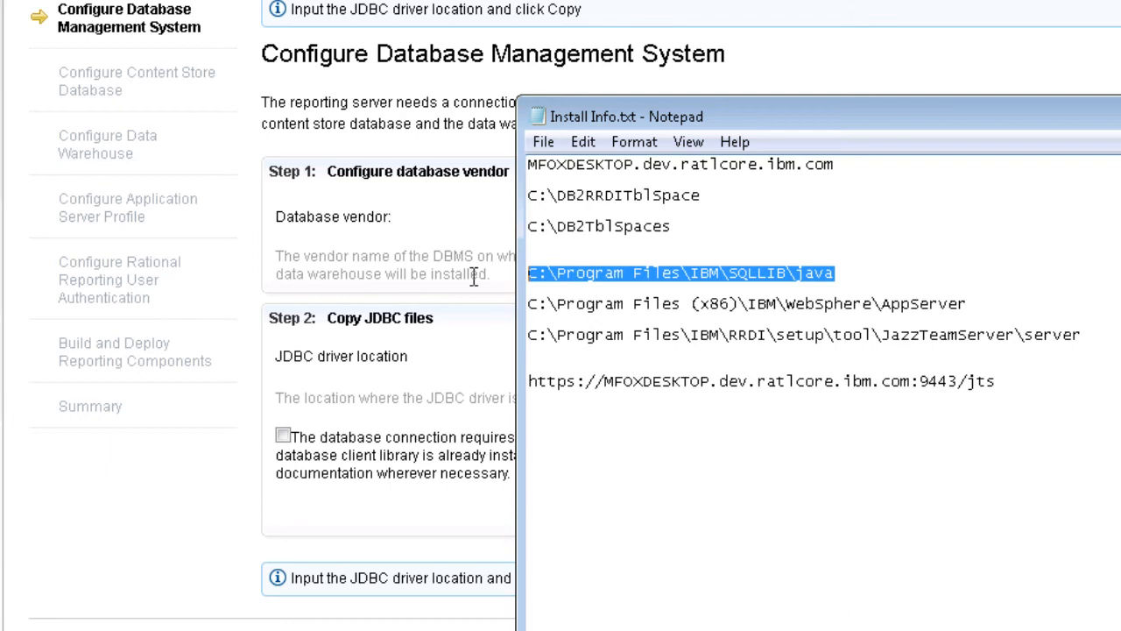
pyautogui.click(438, 309)
pyautogui.click(728, 352)
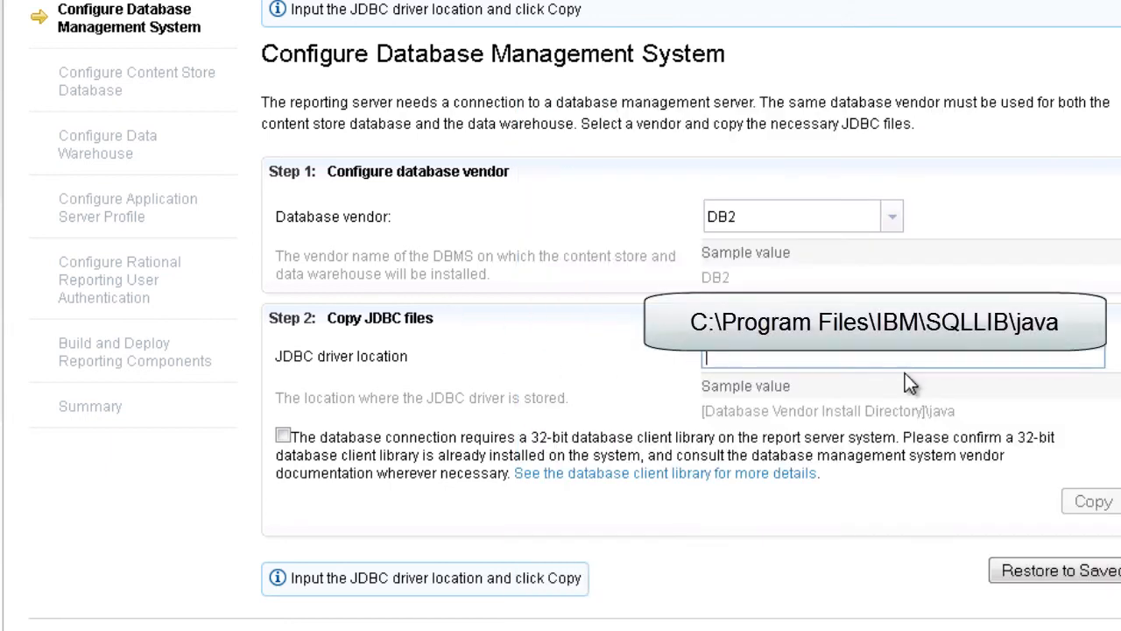
pyautogui.hotkey('ctrl', 'v')
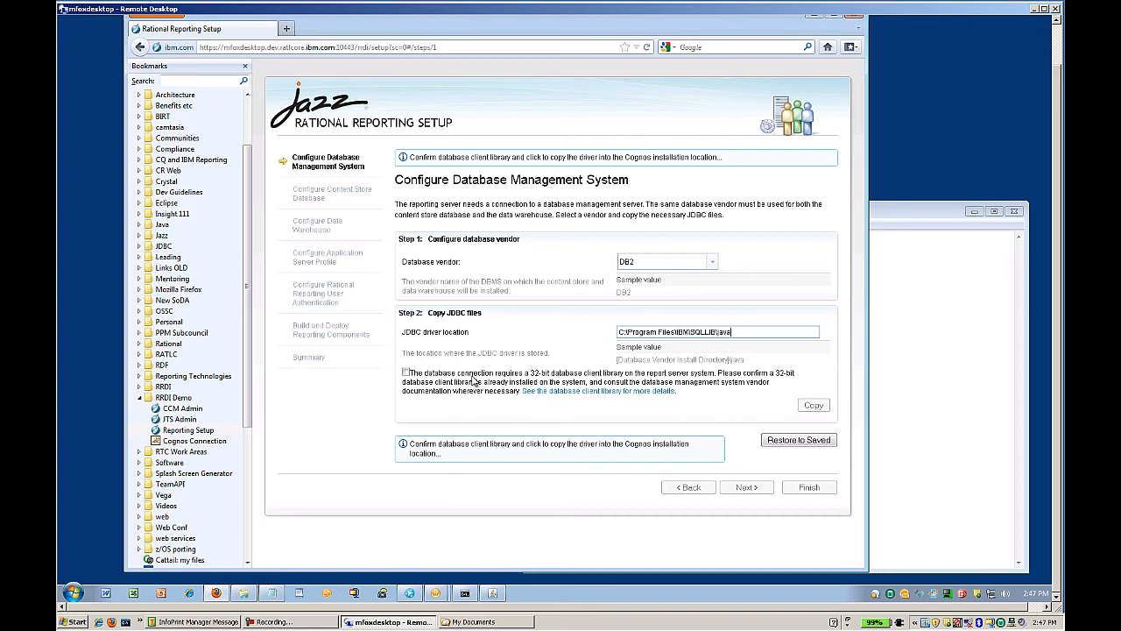
# Confirm the 32-bit client library, copy the JDBC driver, and advance to the content store step.
pyautogui.click(408, 375)
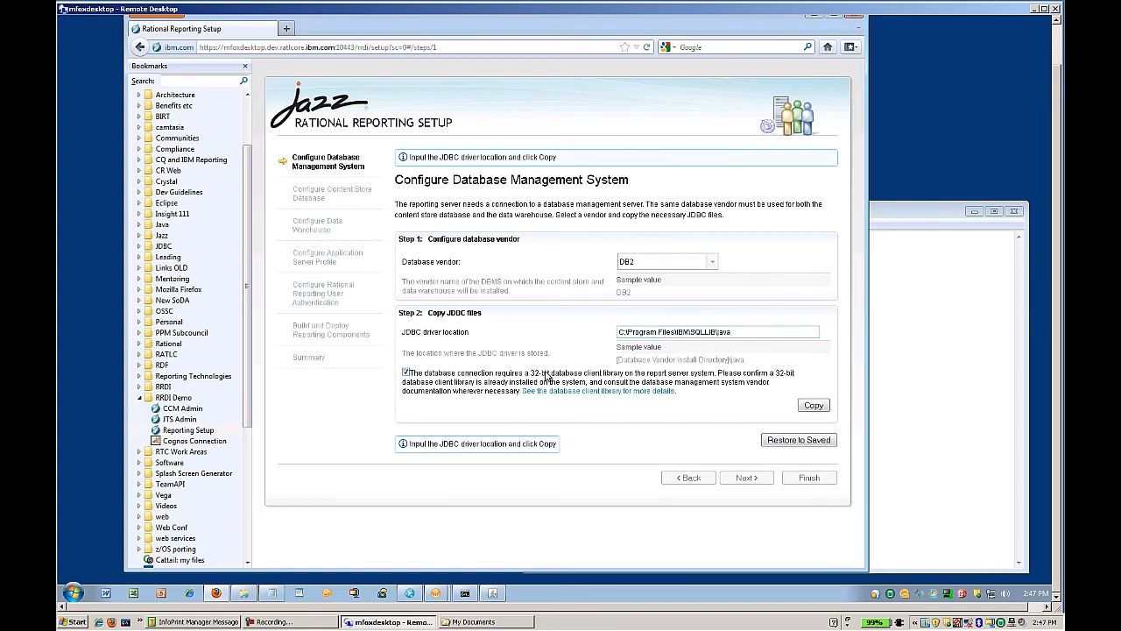
pyautogui.click(812, 407)
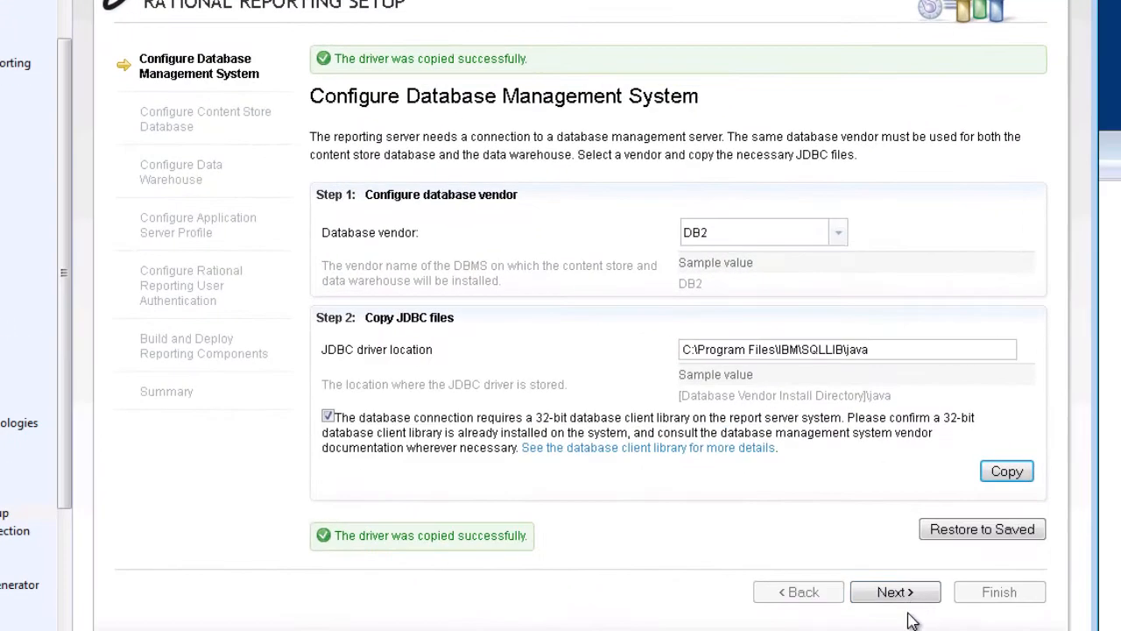
pyautogui.click(821, 534)
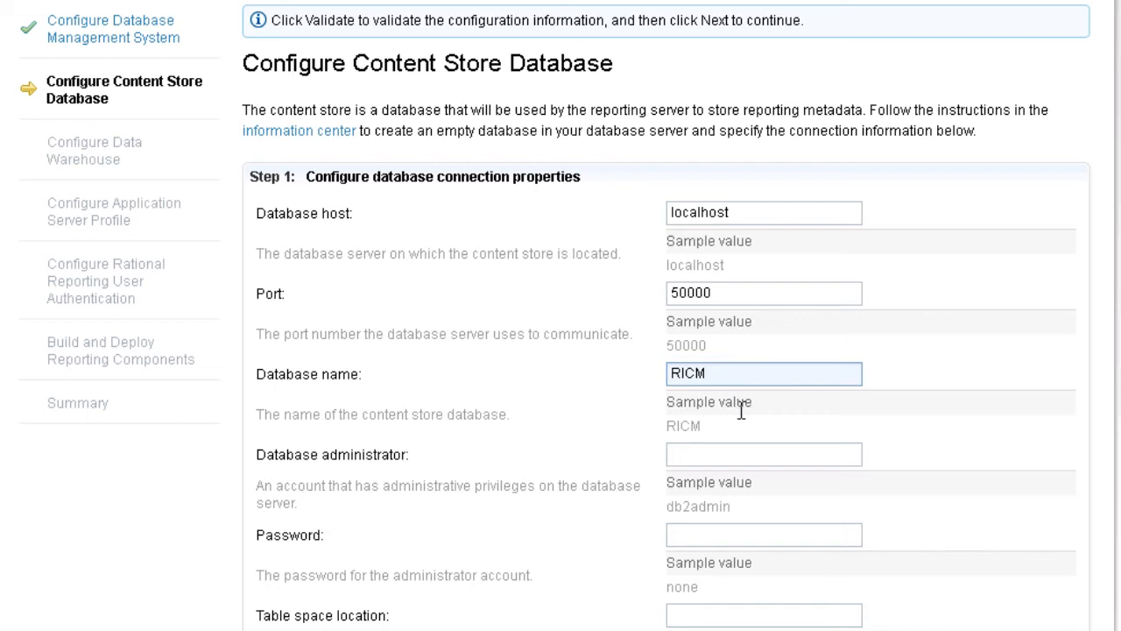
# Enter db2admin as the content store administrator along with its password.
pyautogui.click(726, 454)
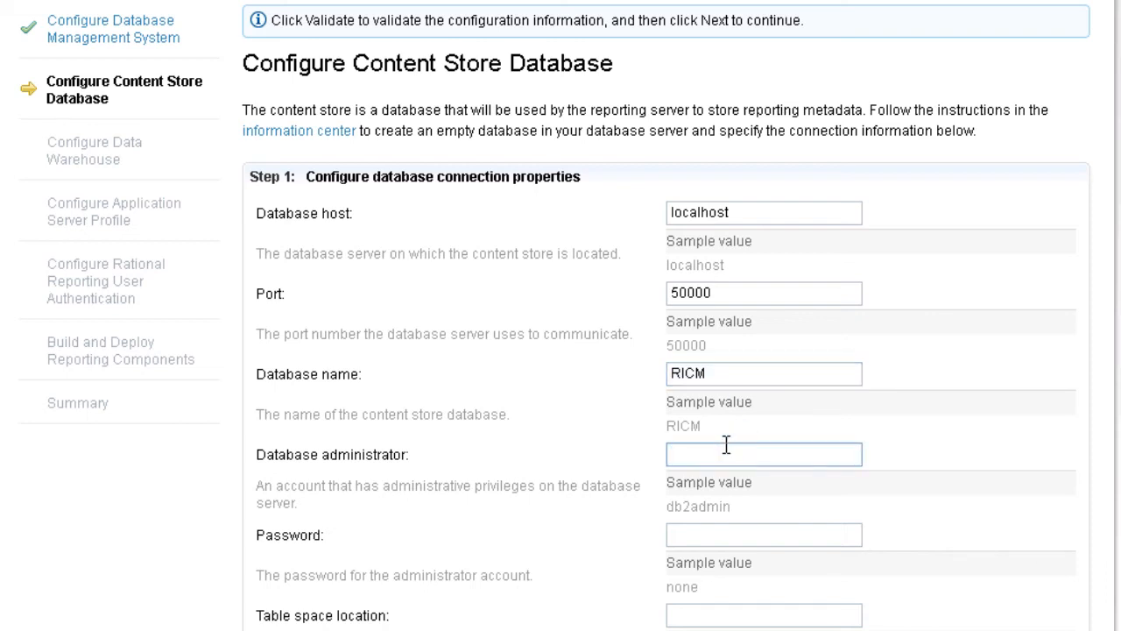
pyautogui.write('db2admin')
pyautogui.click(786, 536)
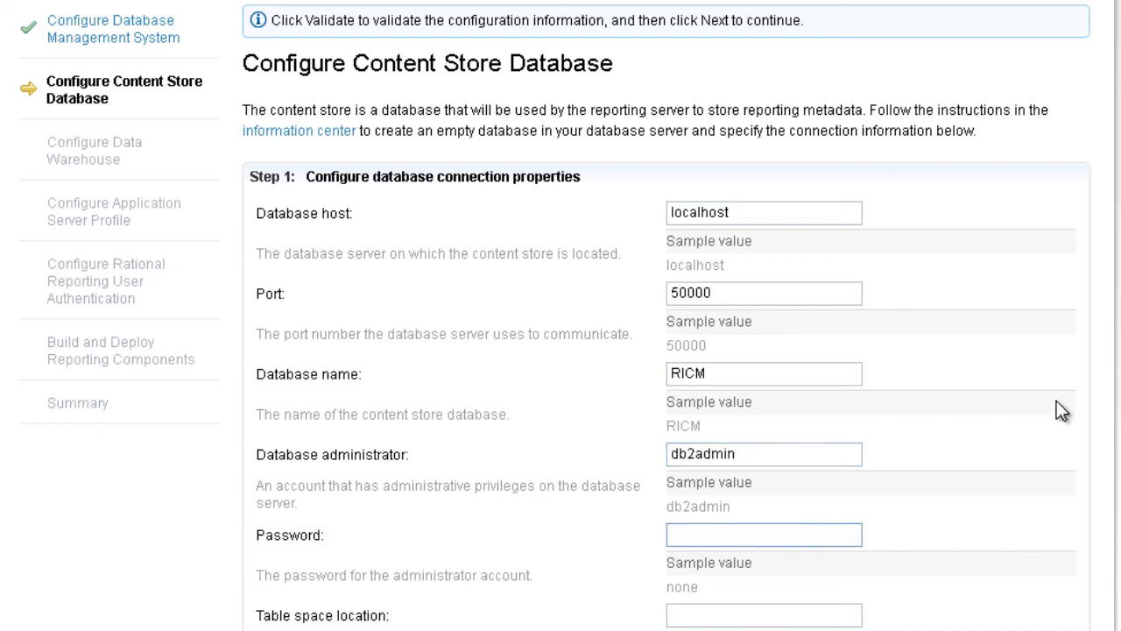
pyautogui.write('*********')
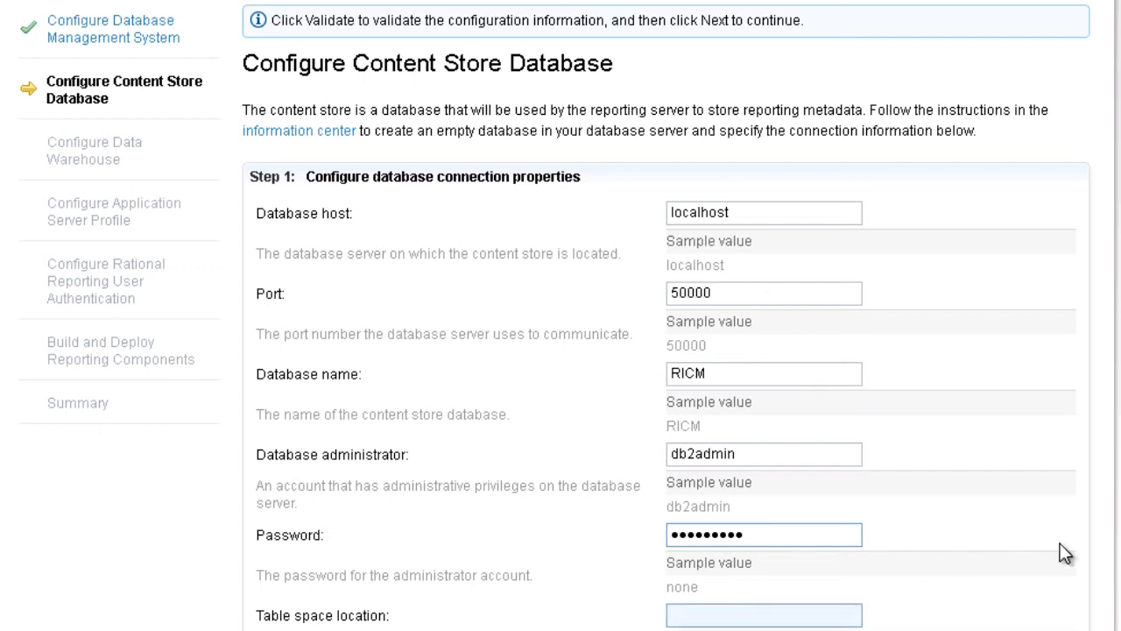
# Set the table space location to C:\DB2RRDITblSpace, copied from the install notes.
pyautogui.hotkey('alt', 'Tab')
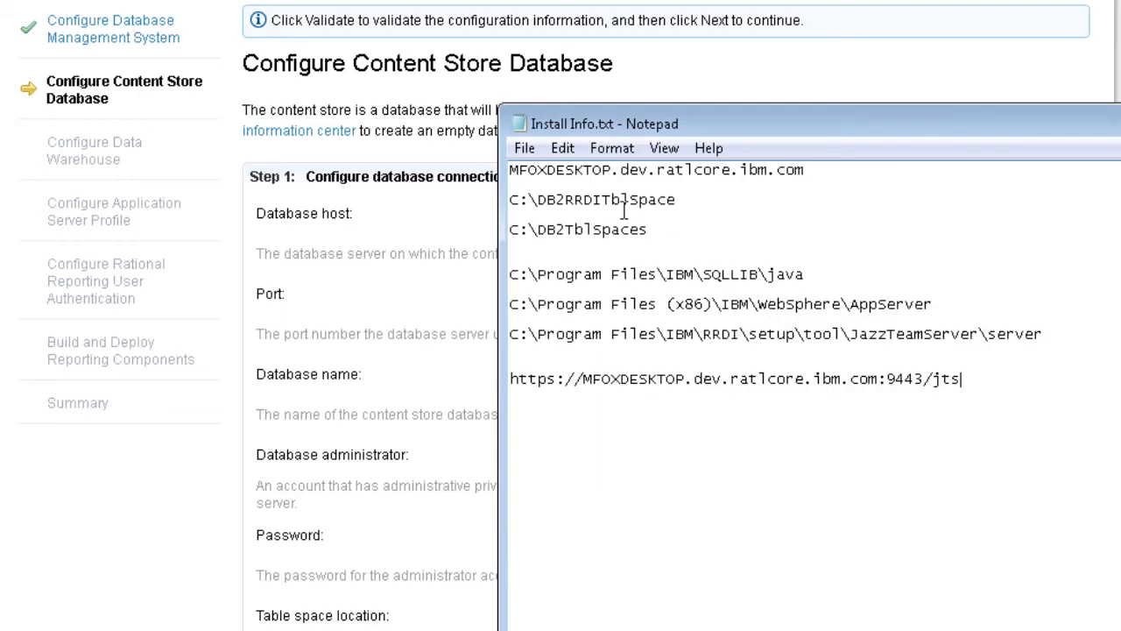
pyautogui.click(678, 200)
pyautogui.moveTo(678, 201); pyautogui.dragTo(496, 200)
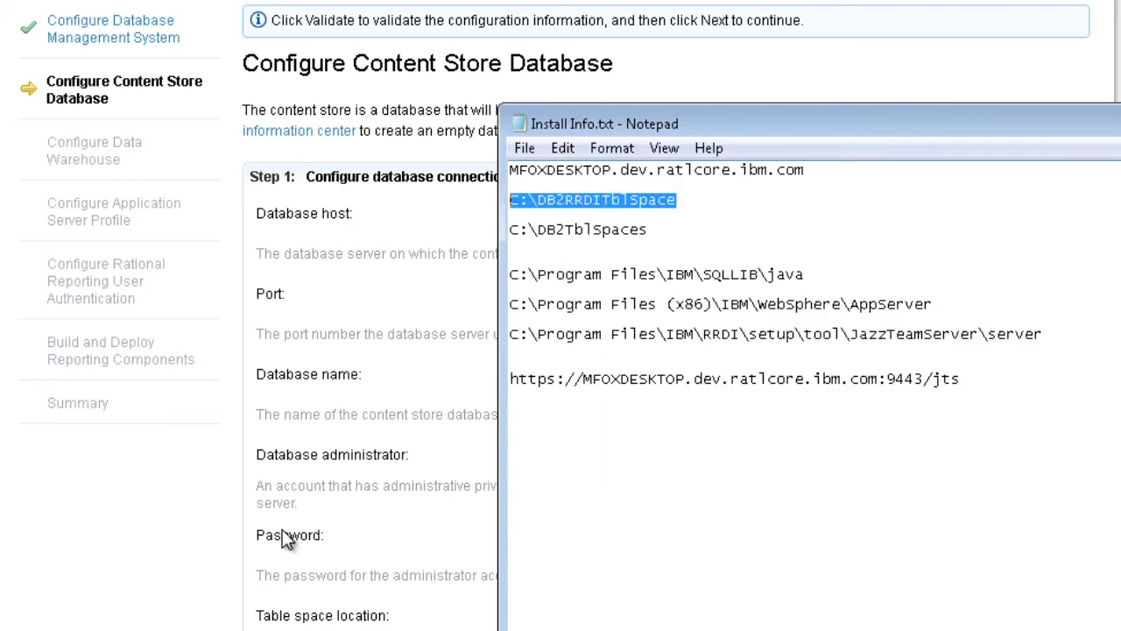
pyautogui.click(29, 585)
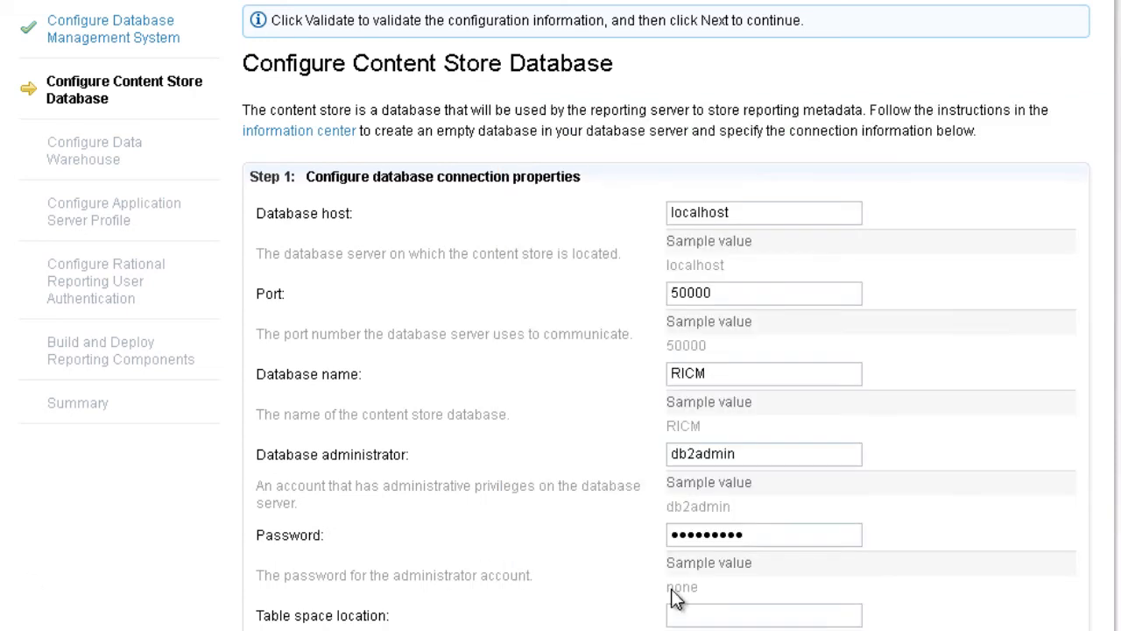
pyautogui.click(718, 615)
pyautogui.hotkey('ctrl', 'v')
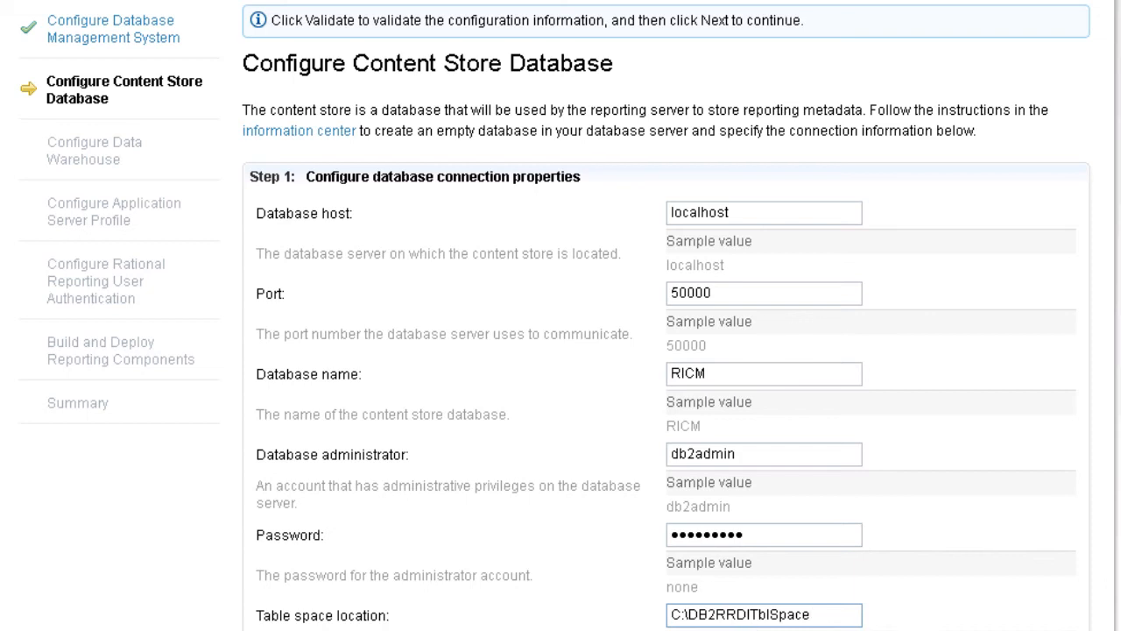
pyautogui.scroll(-3, 666, 351)
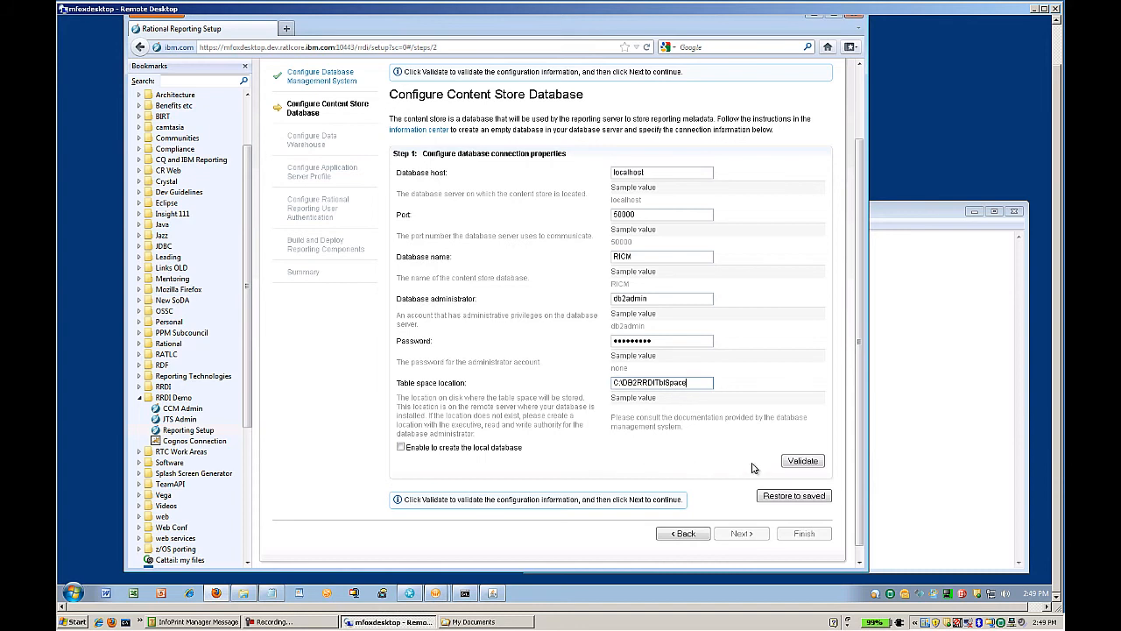
# Validate the RICM content store settings, run its preparation script, and advance to the data warehouse step.
pyautogui.click(801, 464)
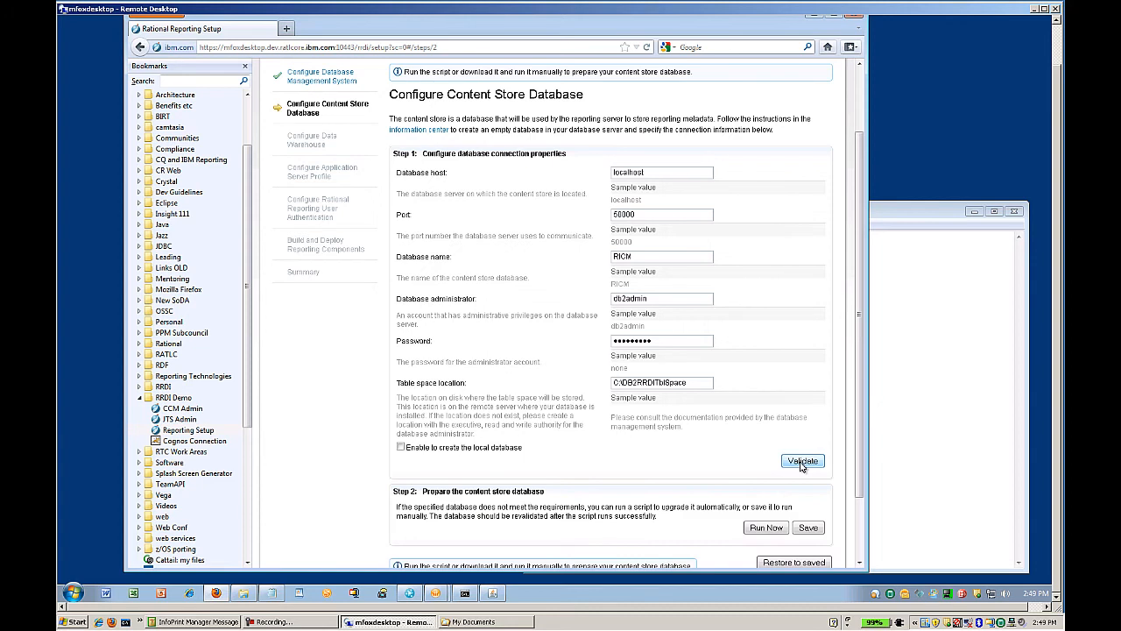
pyautogui.moveTo(862, 324); pyautogui.dragTo(863, 381)
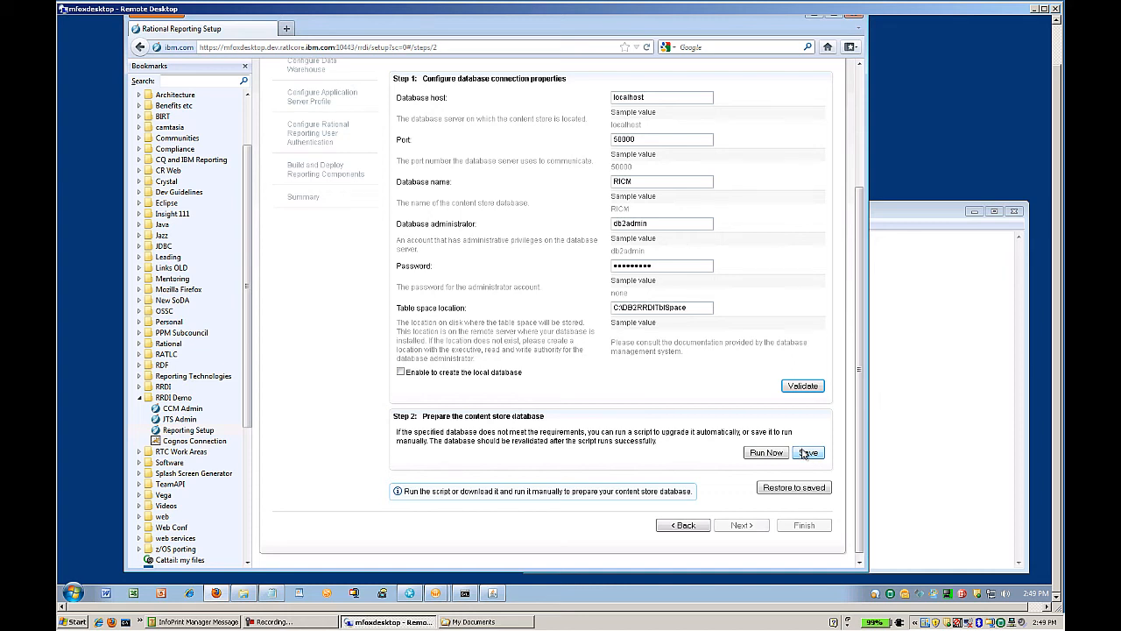
pyautogui.click(767, 453)
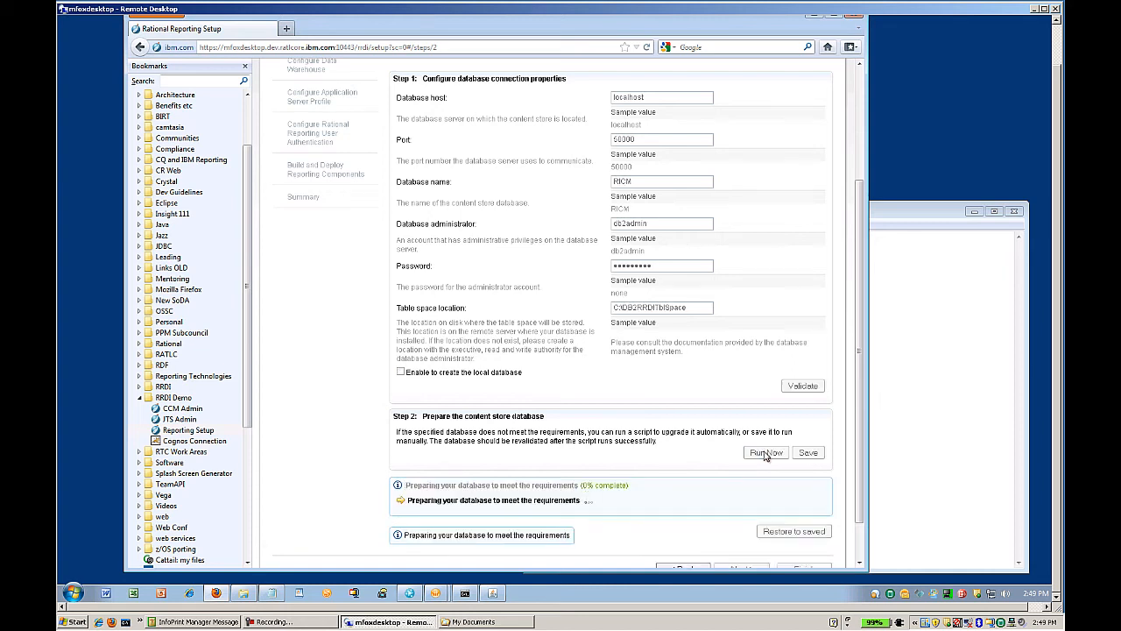
pyautogui.scroll(-1, 698, 424)
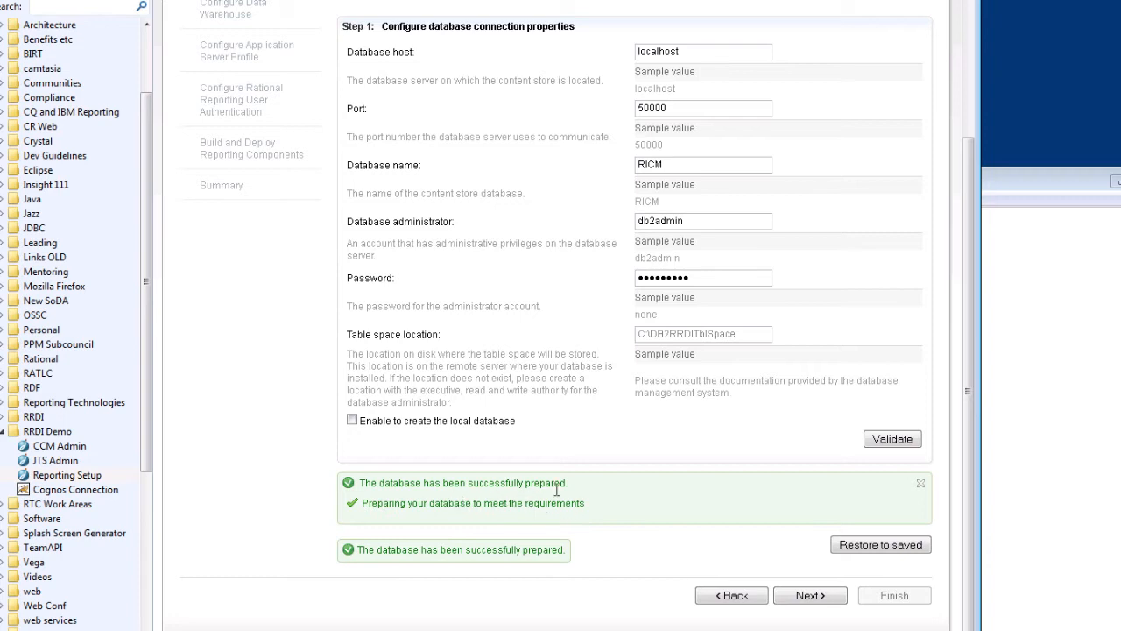
pyautogui.click(810, 596)
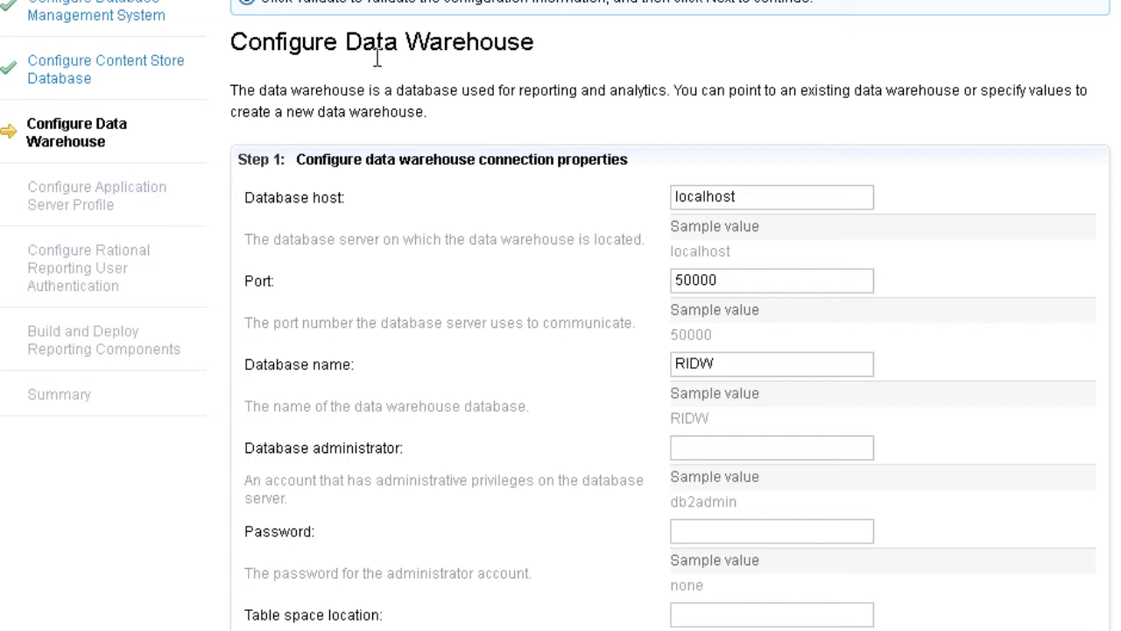
# Enter warehouse administrator db2admin, its password, and table space location C:\DB2RRDITblSpace.
pyautogui.click(710, 365)
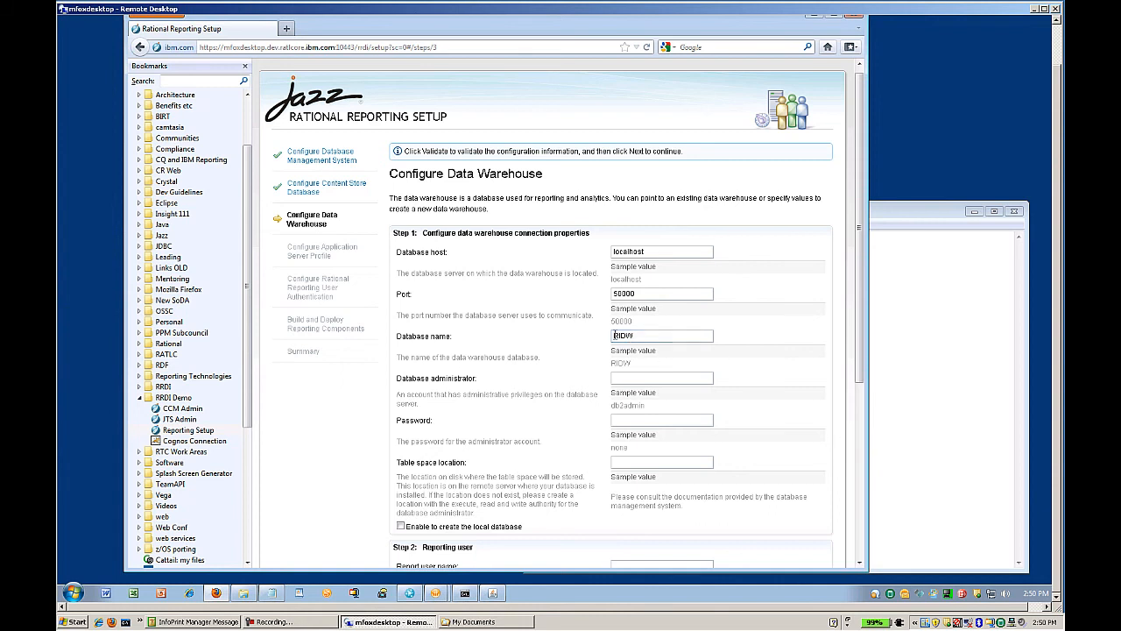
pyautogui.click(624, 377)
pyautogui.write('db2admin')
pyautogui.press('Tab')
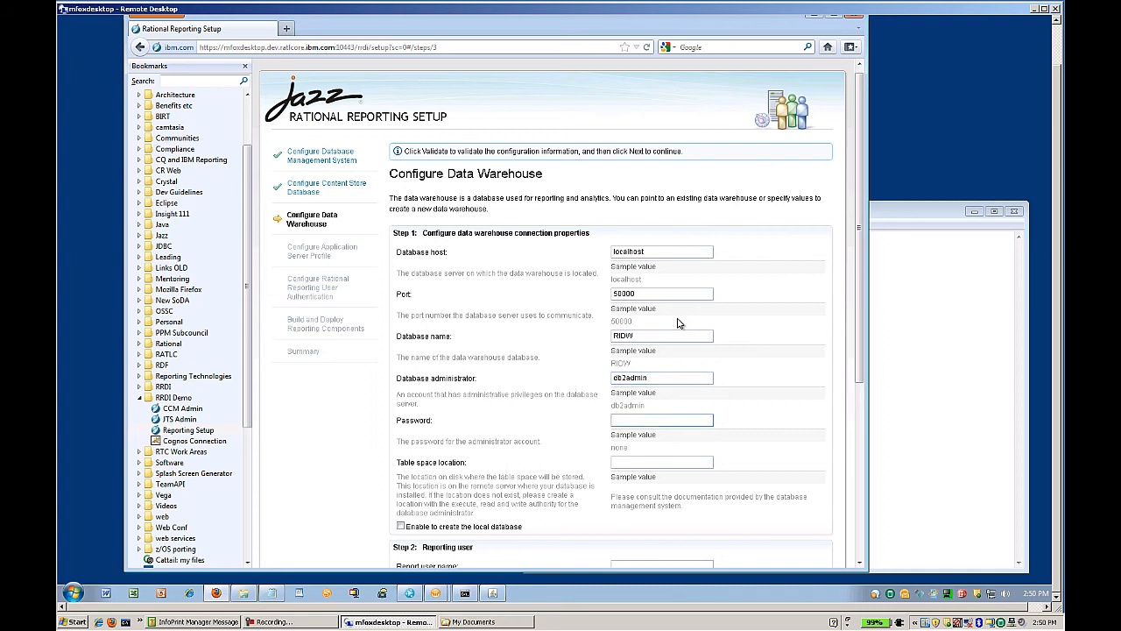
pyautogui.write('•••••••')
pyautogui.click(631, 462)
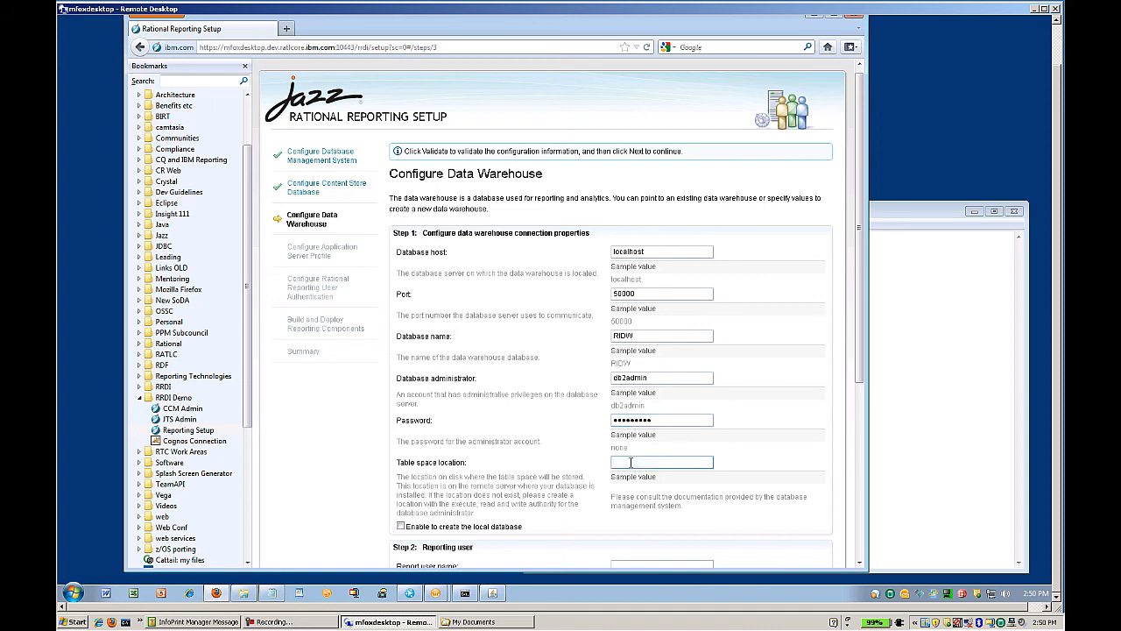
pyautogui.rightClick(630, 462)
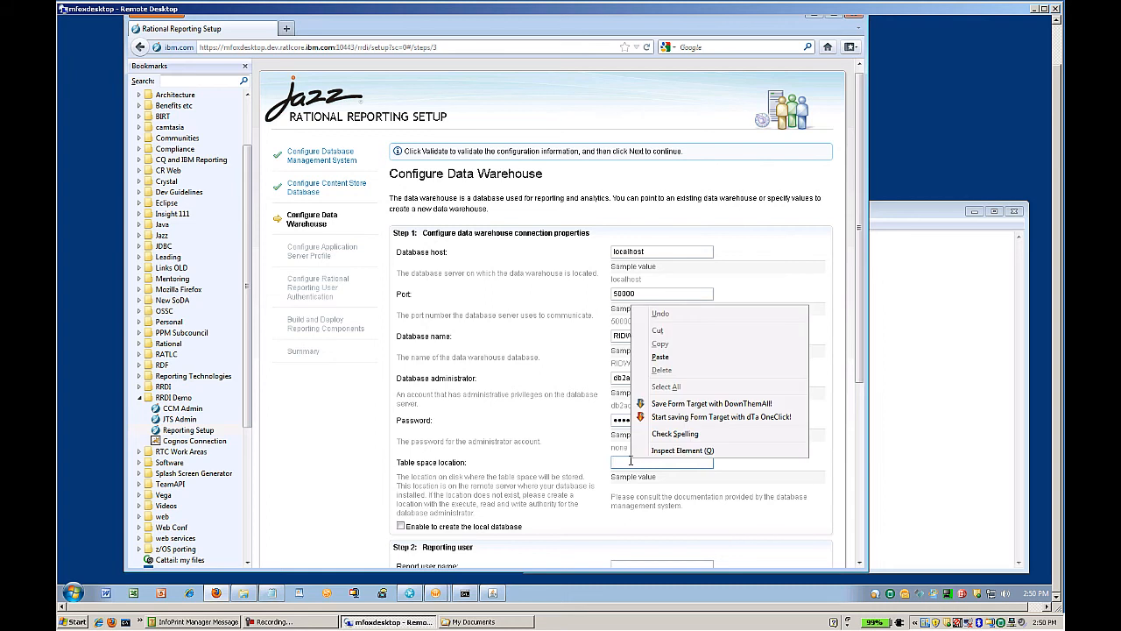
pyautogui.click(666, 359)
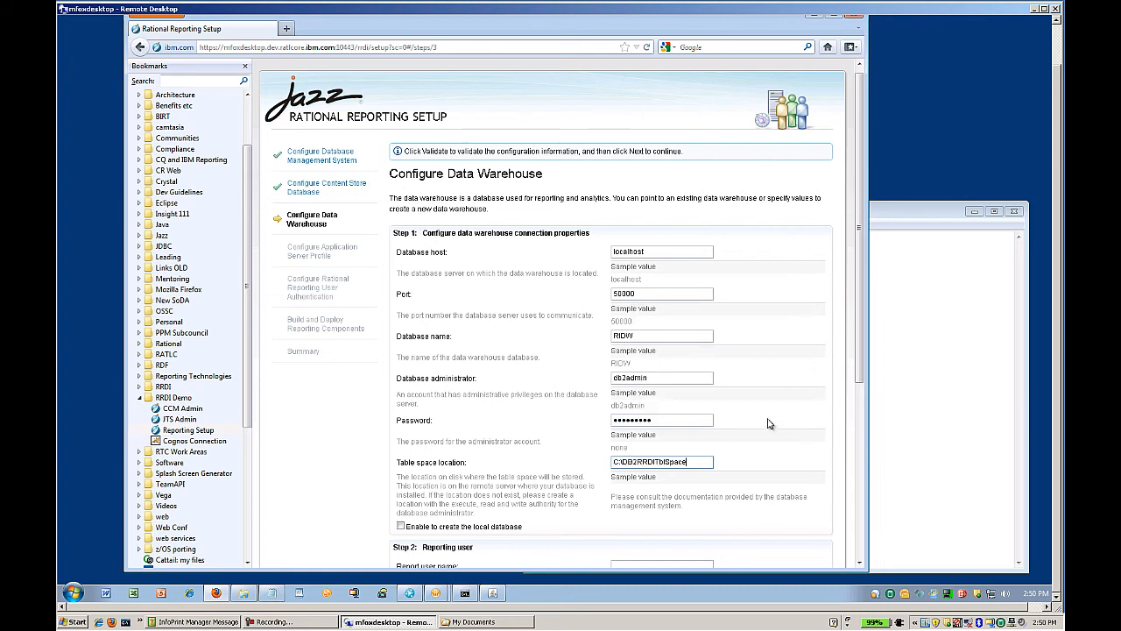
pyautogui.moveTo(859, 353); pyautogui.dragTo(823, 528)
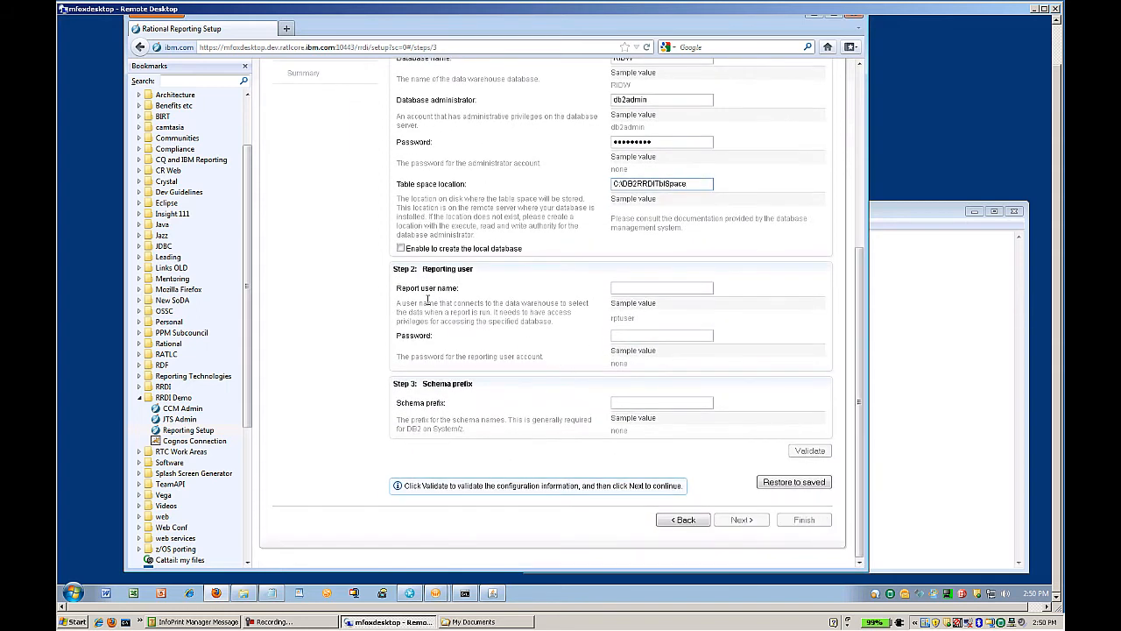
# Set rptuser as the report user, validate the settings, and advance to the application server profile step.
pyautogui.click(628, 286)
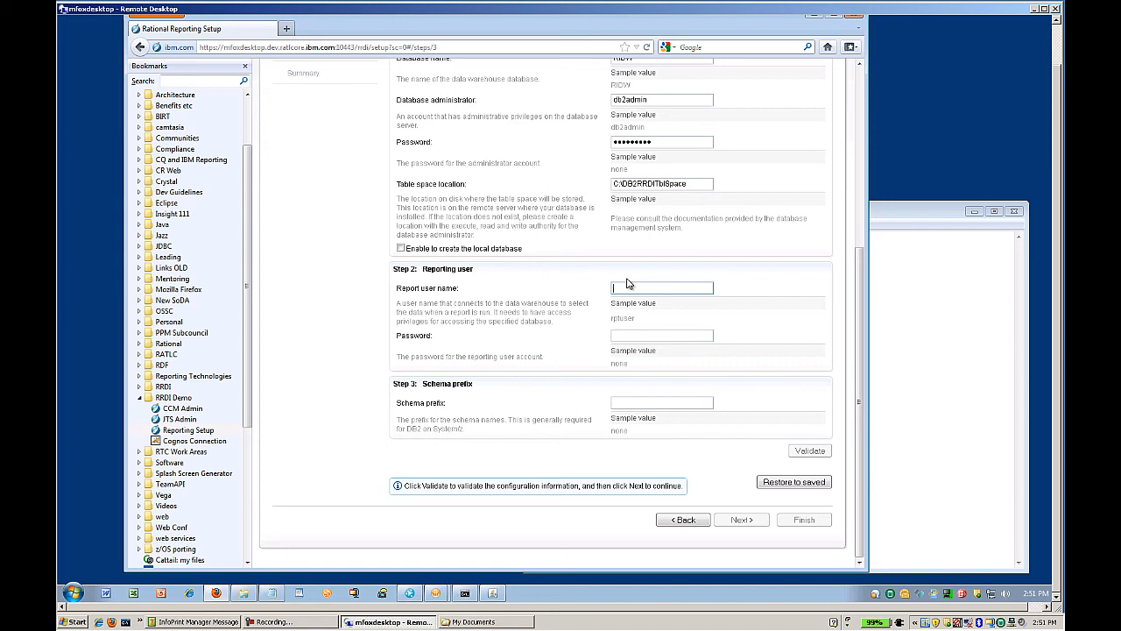
pyautogui.write('rptuser')
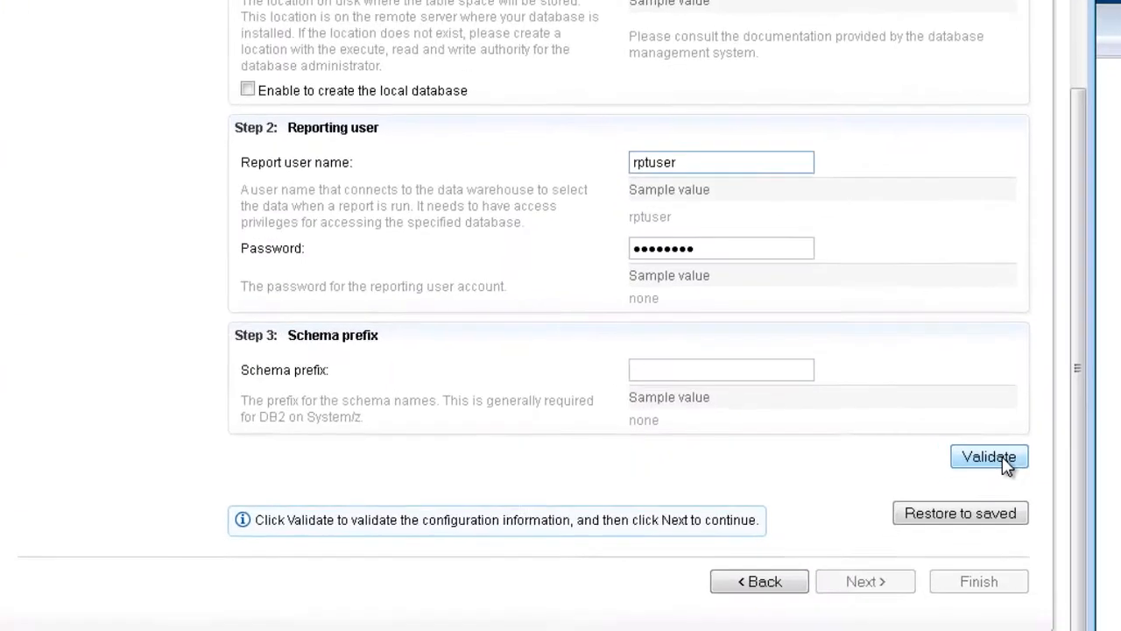
pyautogui.click(809, 450)
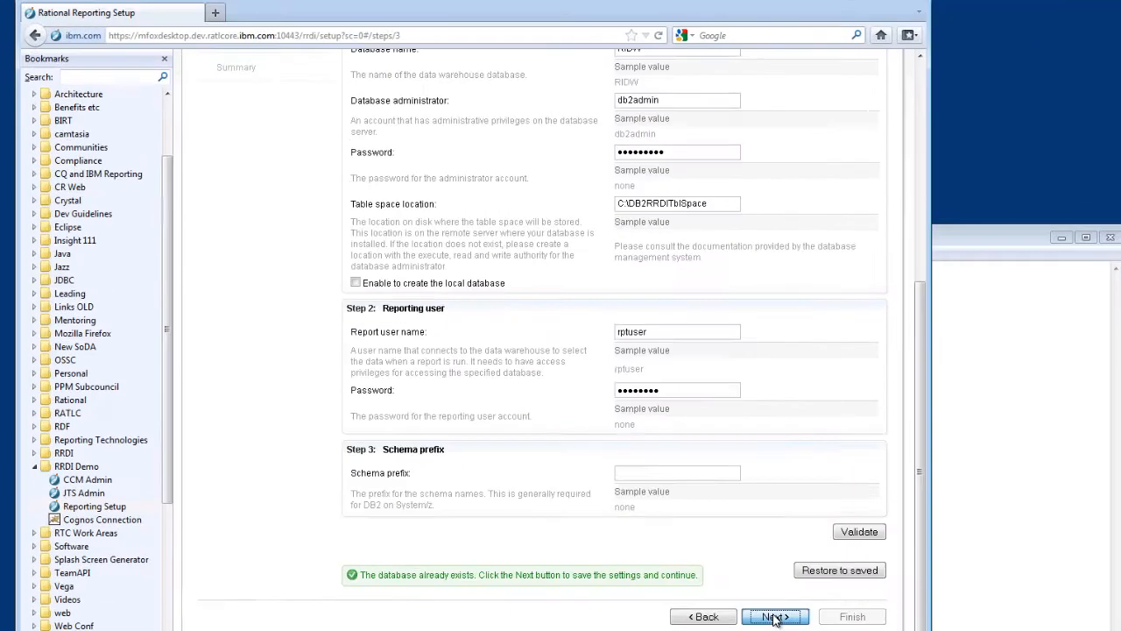
pyautogui.click(774, 617)
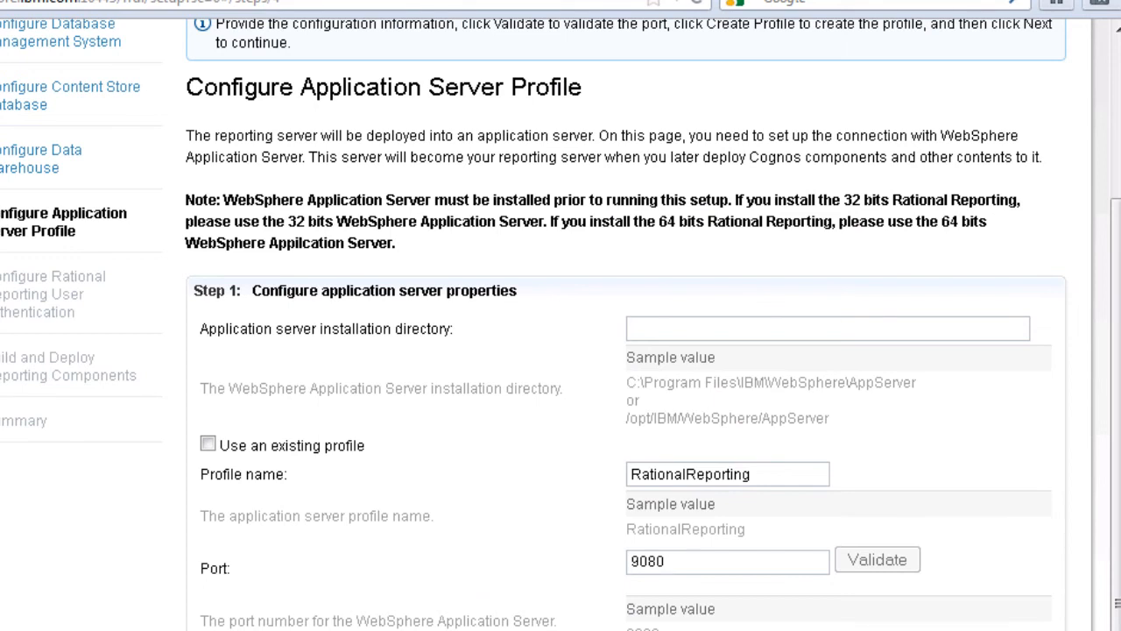
# Paste C:\Program Files (x86)\IBM\WebSphere\AppServer from the notes into the installation directory field.
pyautogui.scroll(3, 560, 351)
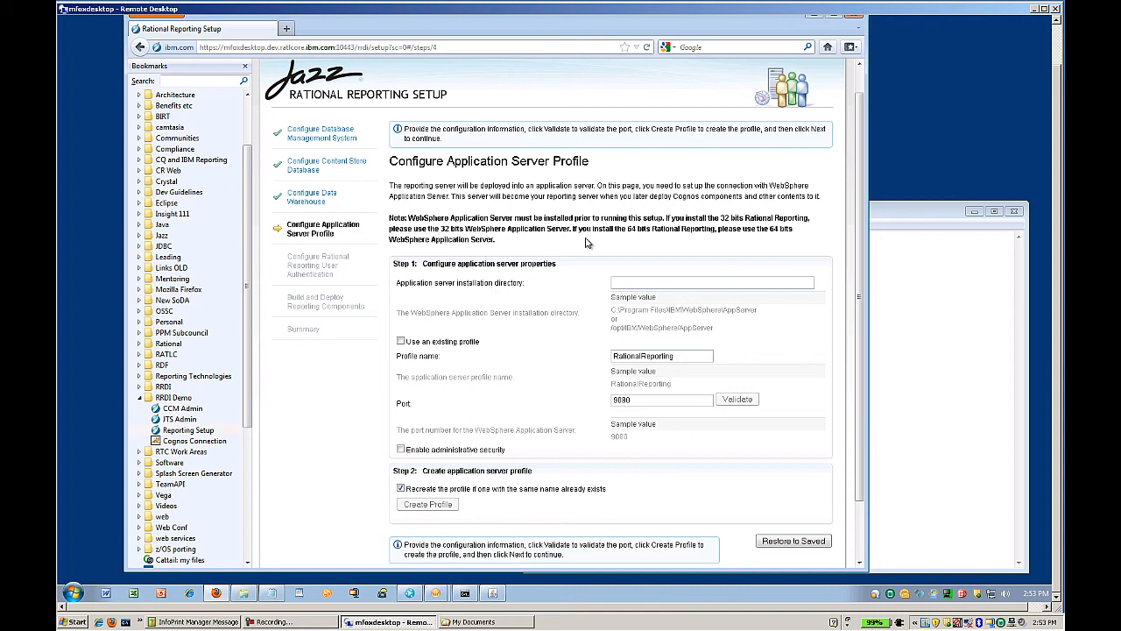
pyautogui.click(628, 281)
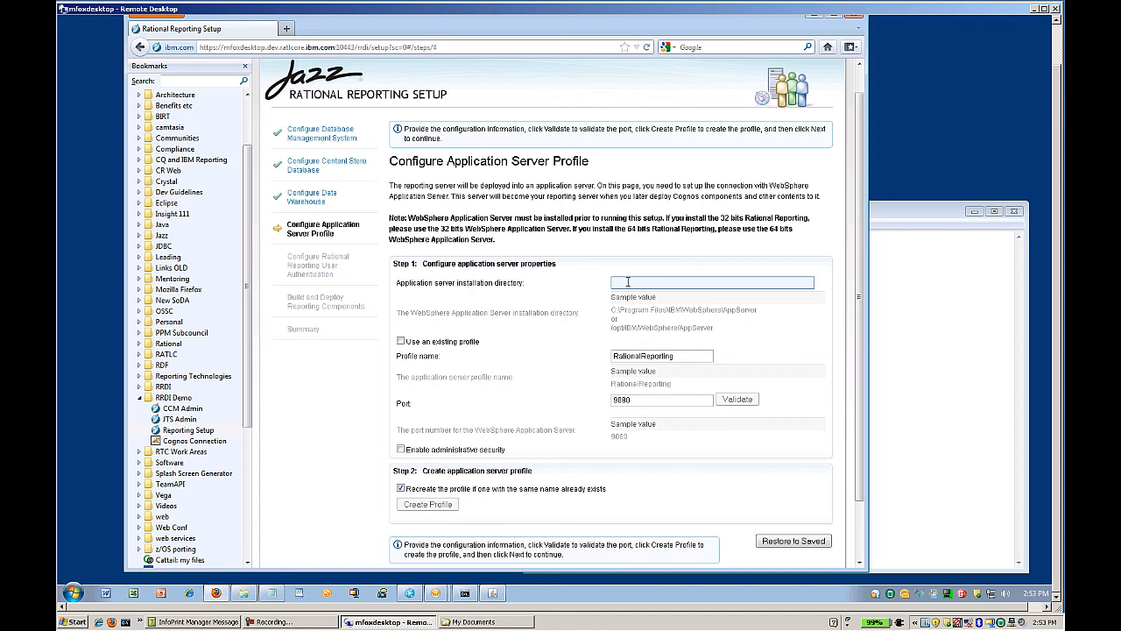
pyautogui.click(921, 240)
pyautogui.moveTo(773, 309); pyautogui.dragTo(530, 305)
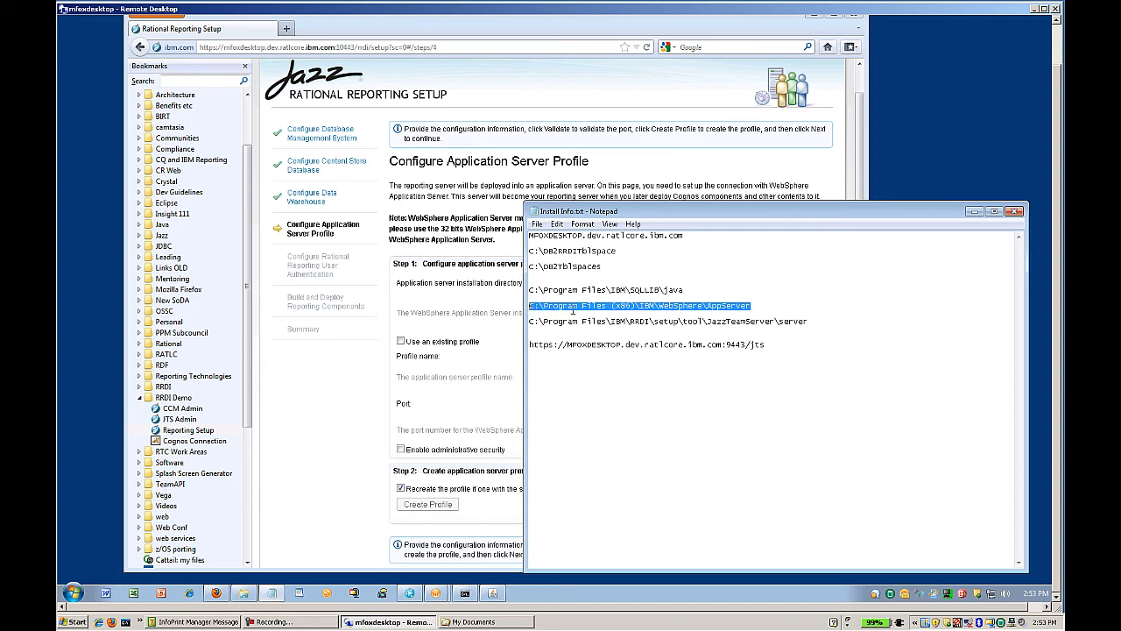
pyautogui.rightClick(572, 309)
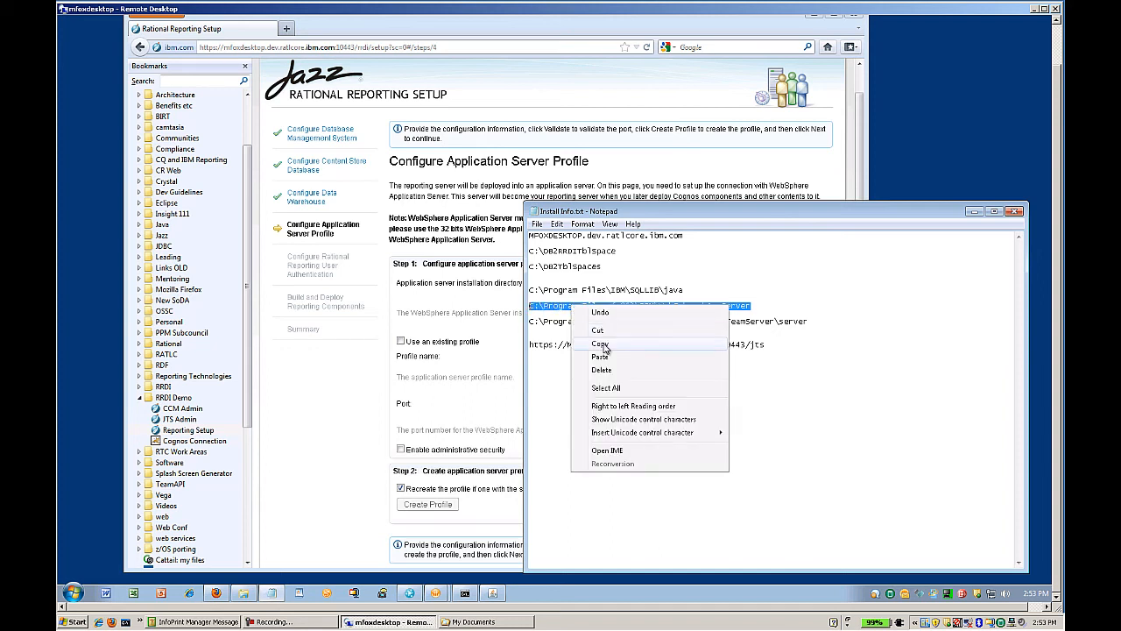
pyautogui.click(602, 342)
pyautogui.click(482, 326)
pyautogui.click(634, 282)
pyautogui.rightClick(634, 282)
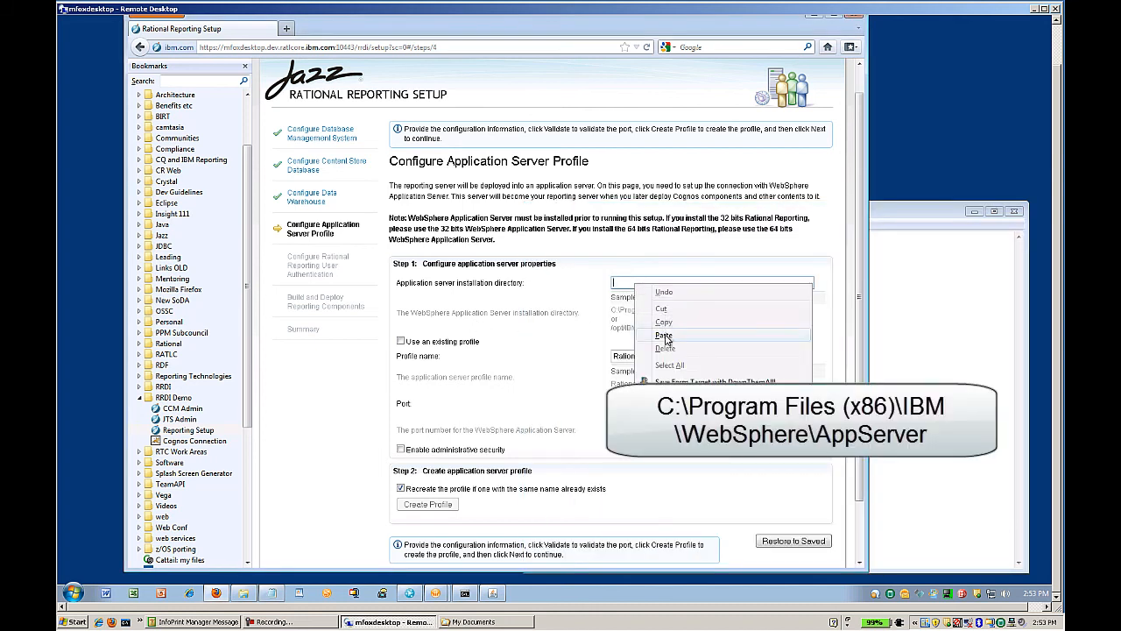
pyautogui.click(665, 340)
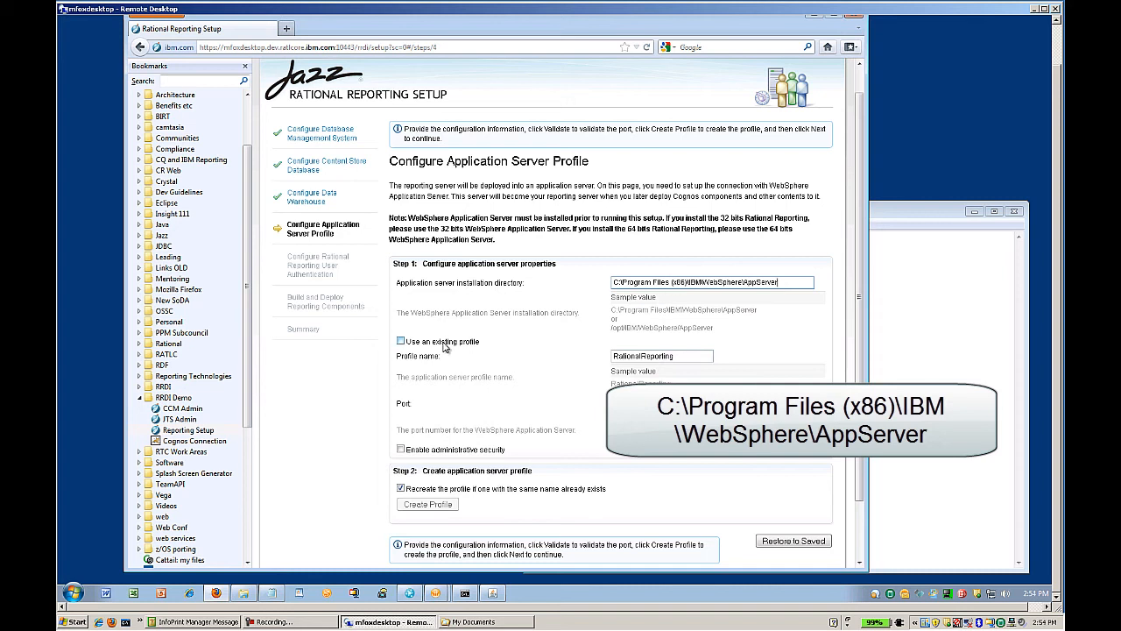
# Change the application server port to 9084 and validate the directory and port.
pyautogui.click(634, 357)
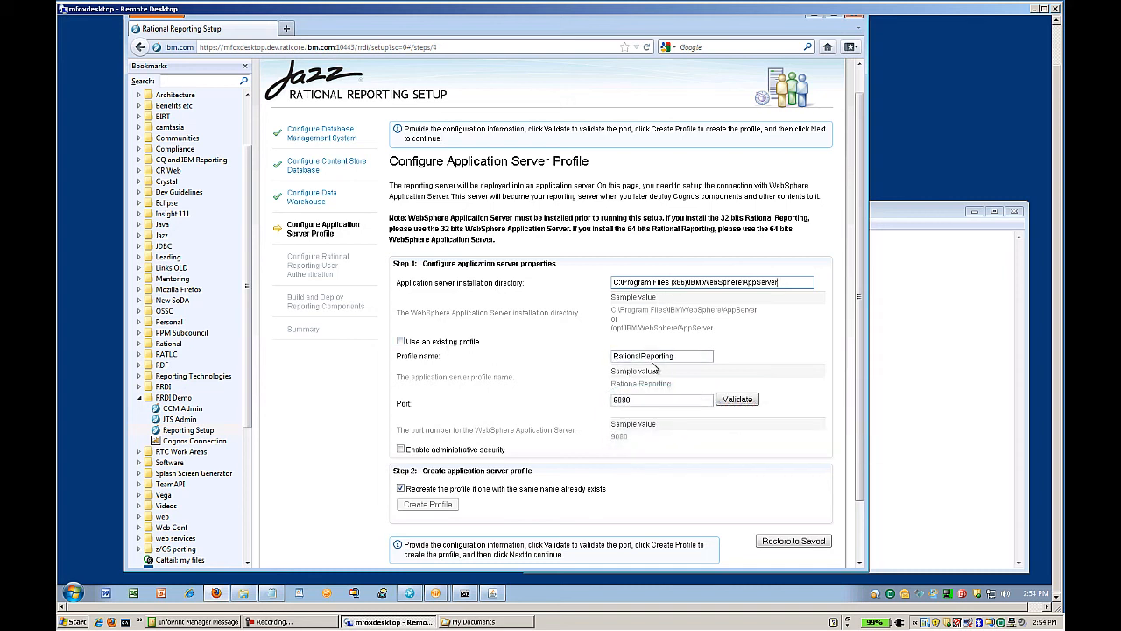
pyautogui.click(669, 402)
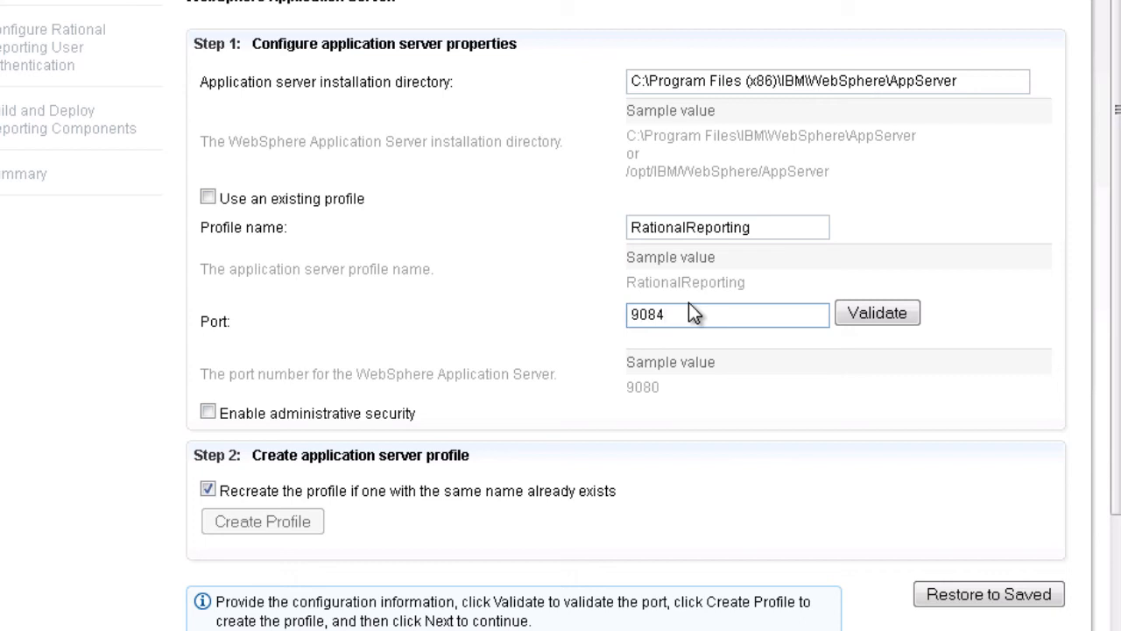
pyautogui.click(874, 311)
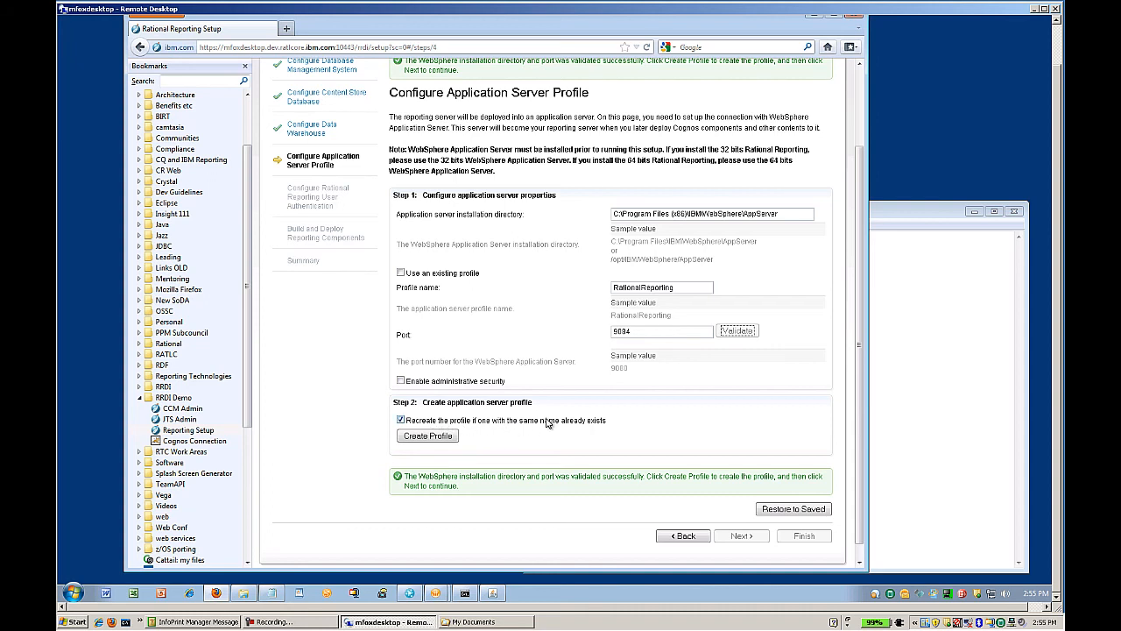
# Create the RationalReporting profile and advance to the user authentication step.
pyautogui.click(430, 436)
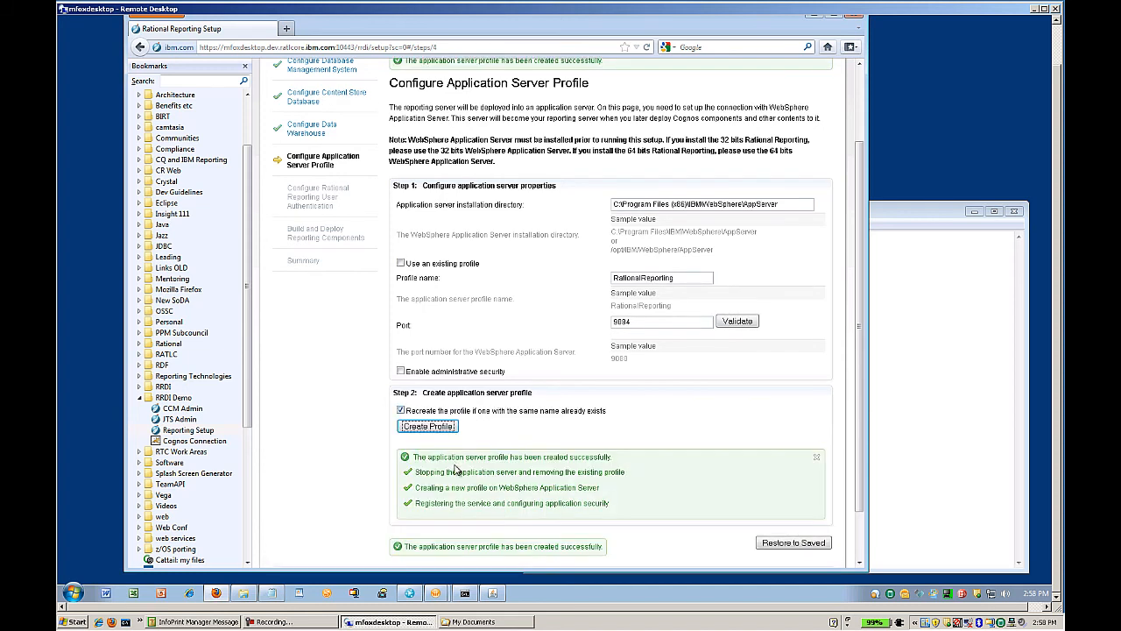
pyautogui.scroll(-2, 427, 385)
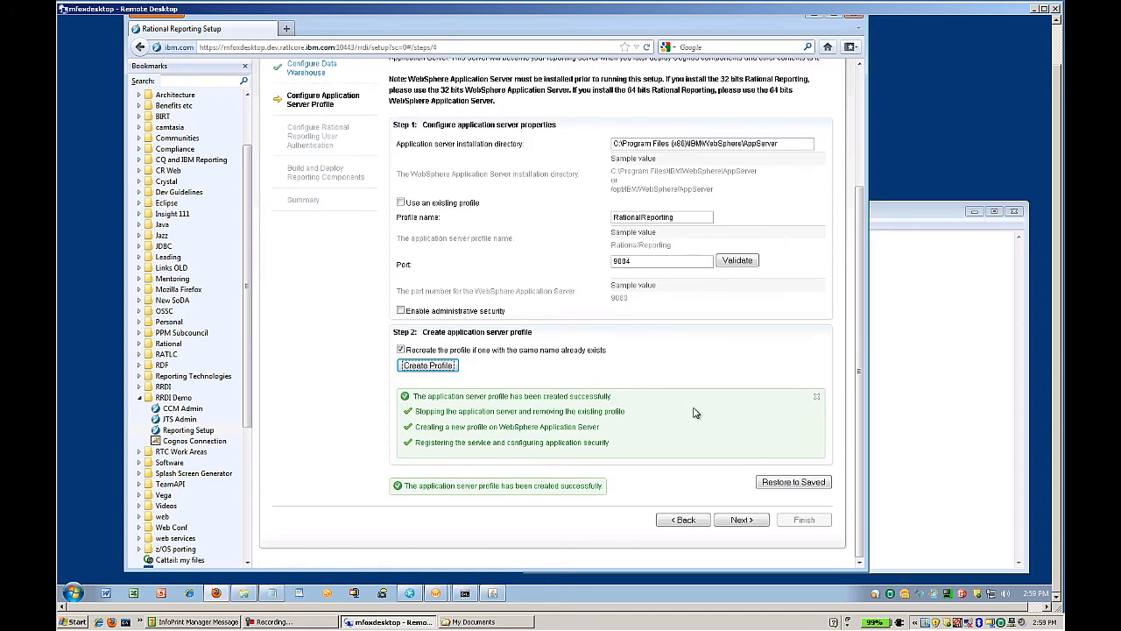
pyautogui.click(738, 520)
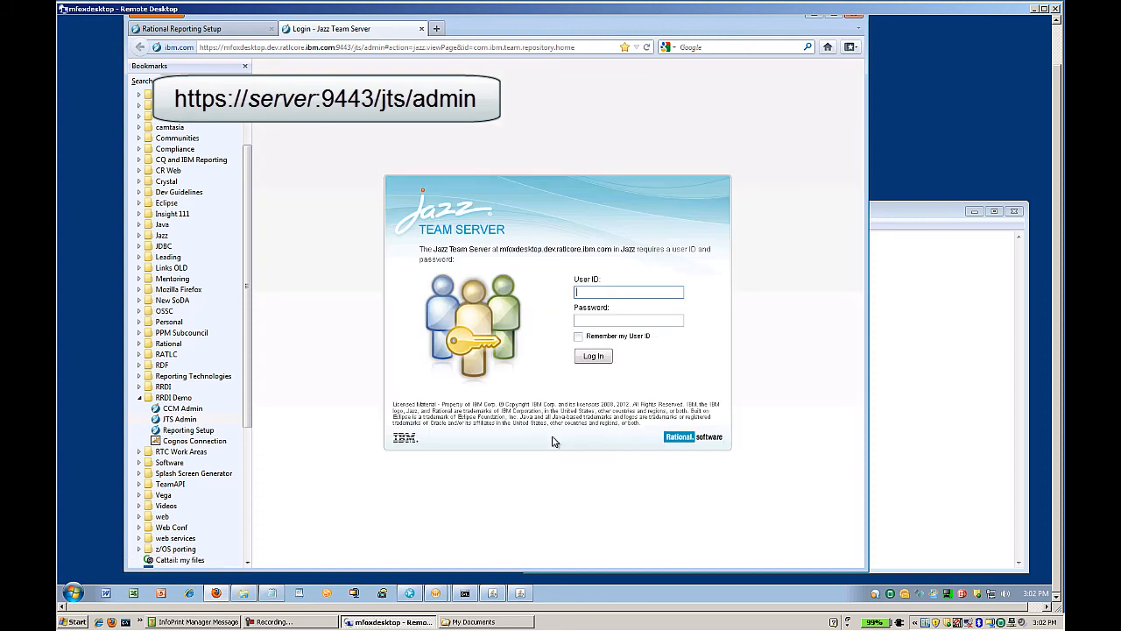
# Log in to Jazz Team Server with the admin user ID and password, then show the Server Status Summary.
pyautogui.write('foxm')
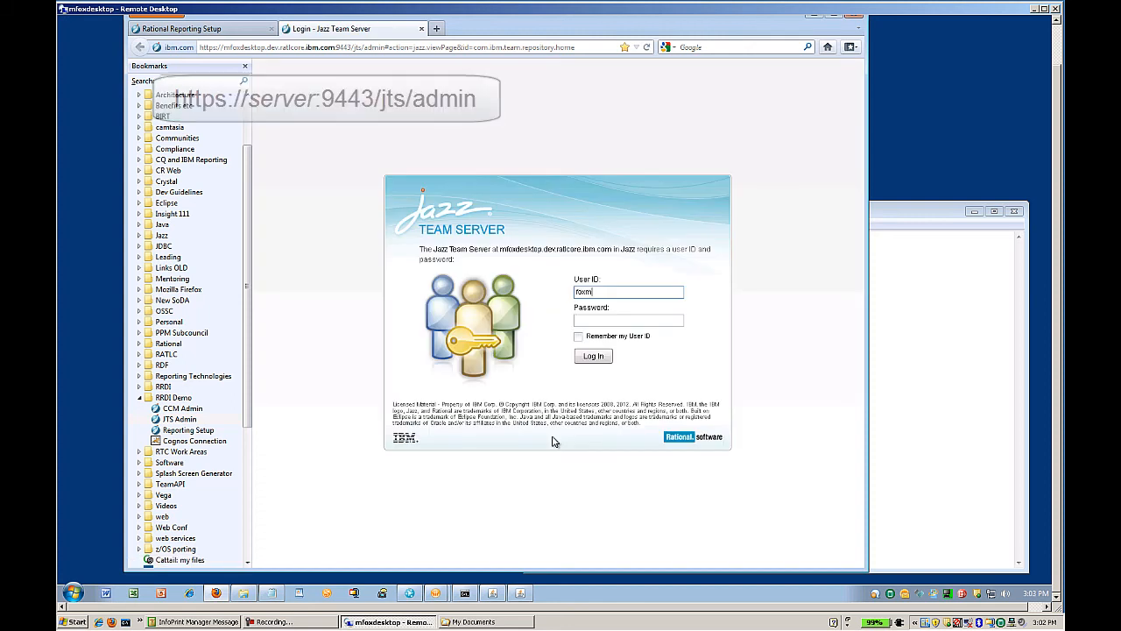
pyautogui.press('Tab')
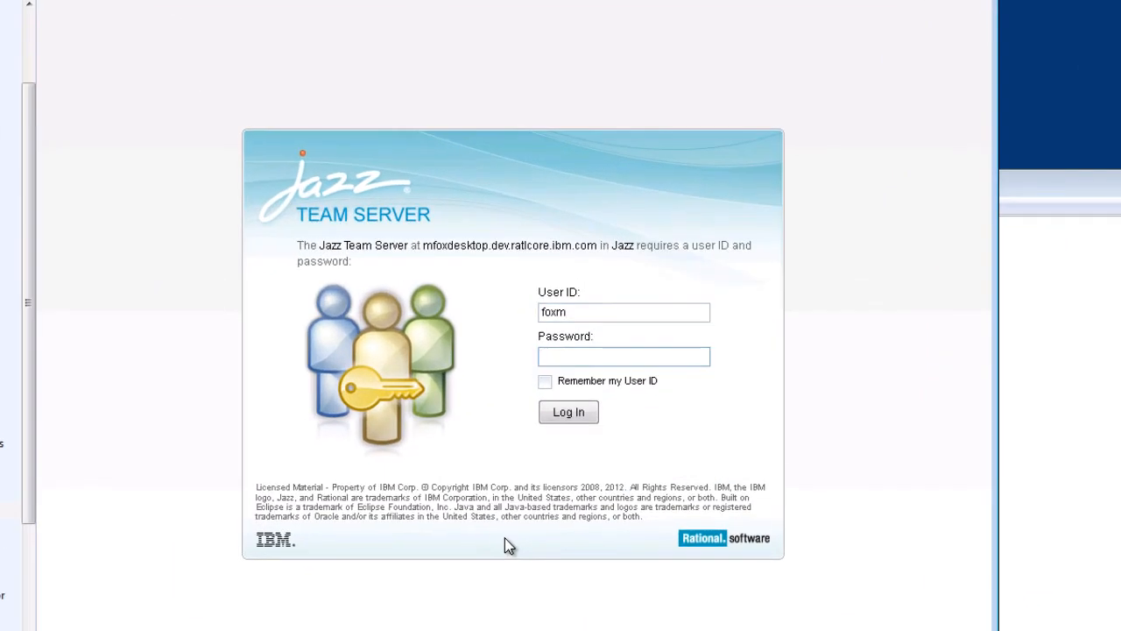
pyautogui.write('******')
pyautogui.write('***')
pyautogui.click(566, 415)
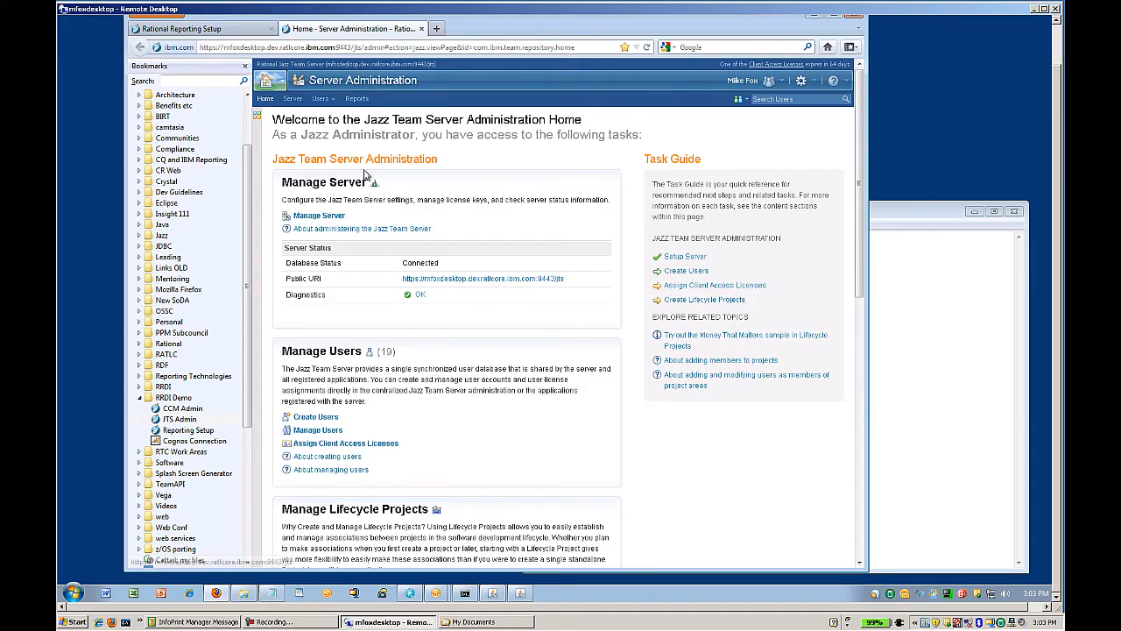
pyautogui.click(292, 100)
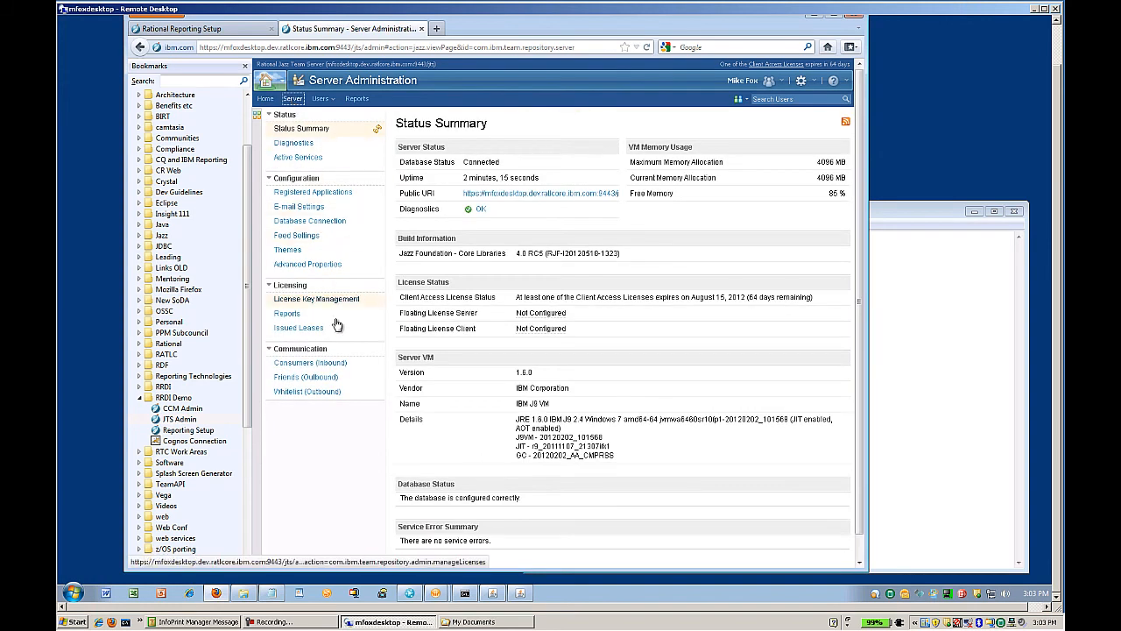
# Register com.ibm.rational.reporting as a trusted OAuth consumer, entering and confirming its secret.
pyautogui.click(342, 364)
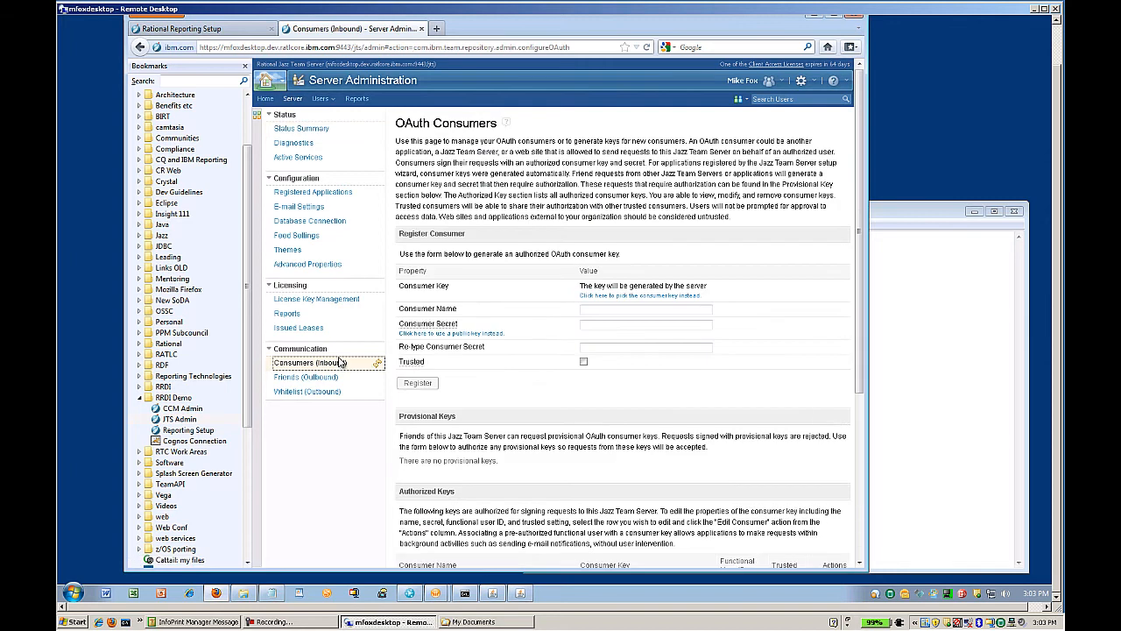
pyautogui.scroll(-5, 480, 334)
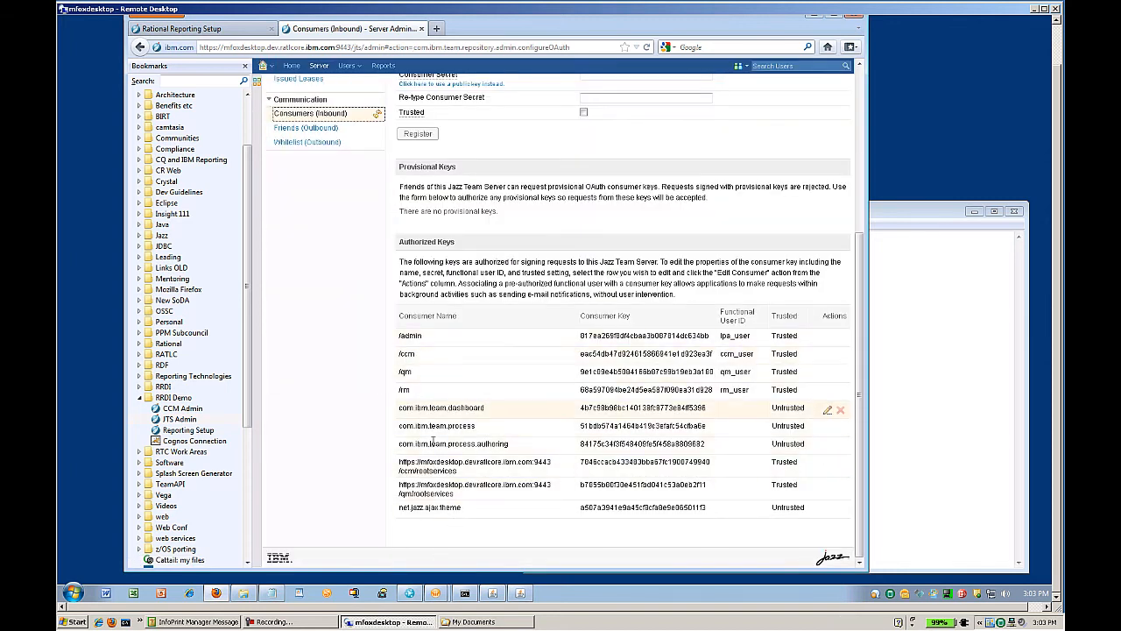
pyautogui.scroll(3, 445, 399)
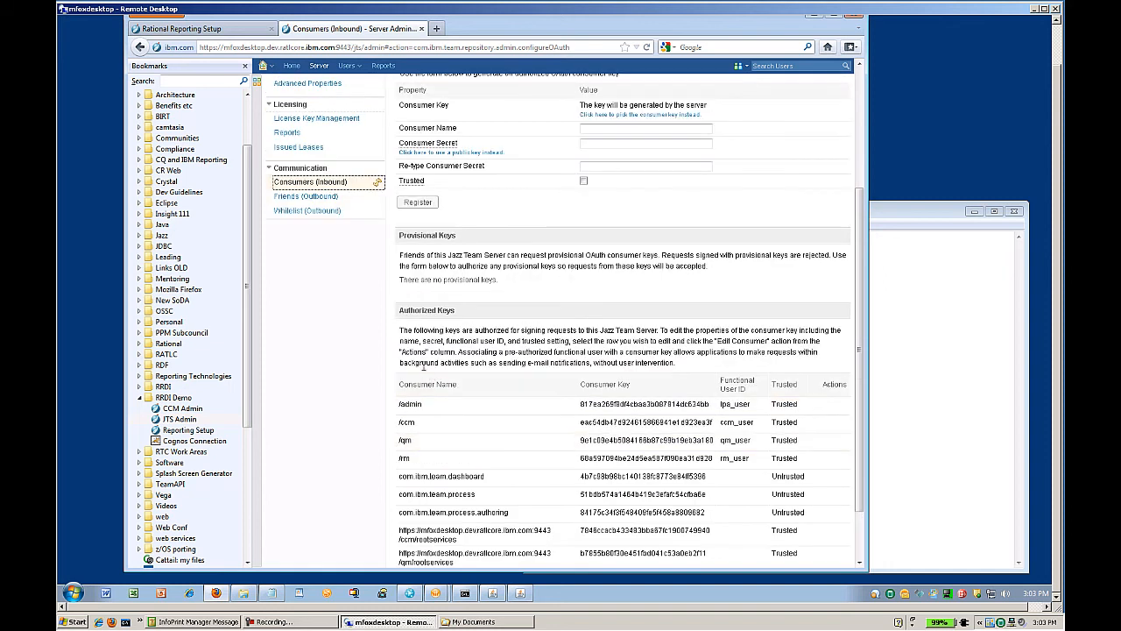
pyautogui.click(584, 197)
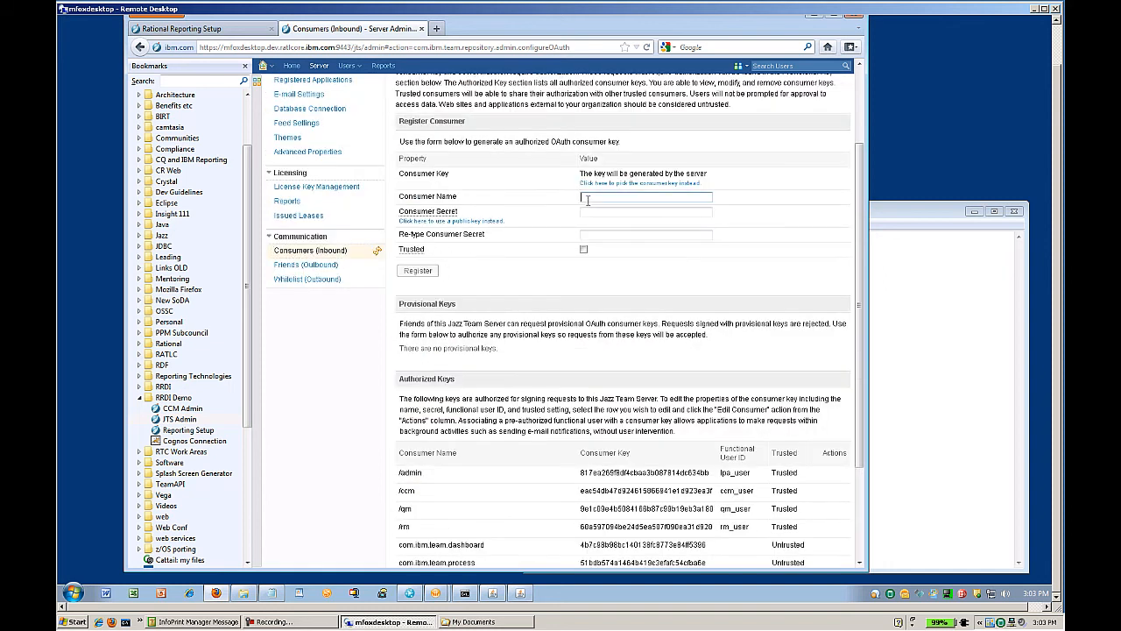
pyautogui.write('com')
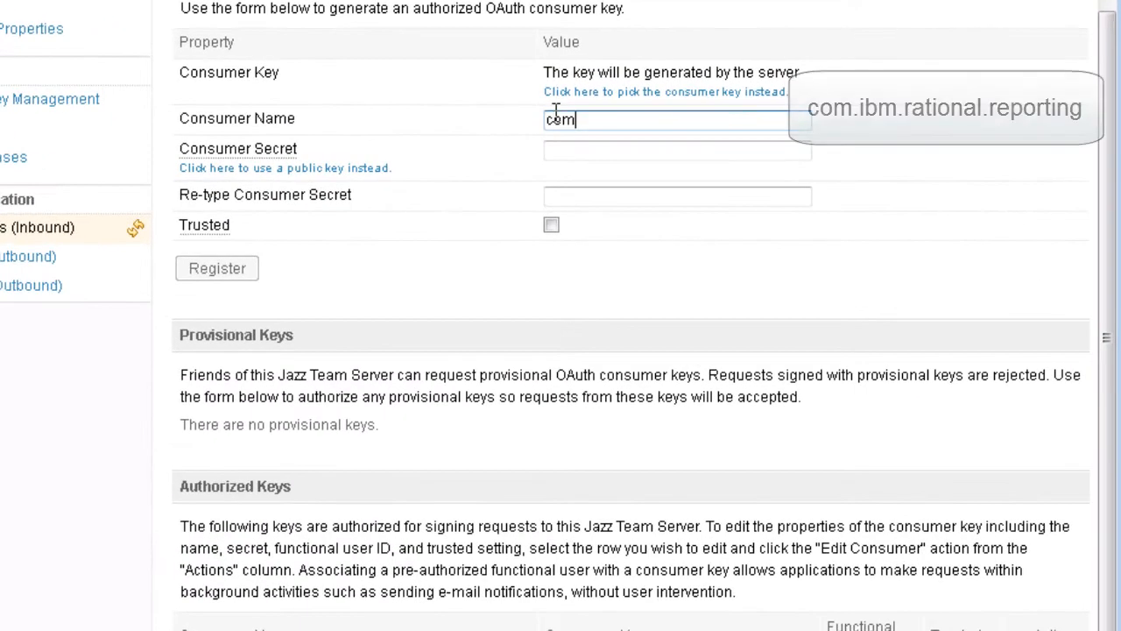
pyautogui.write('.ibm.')
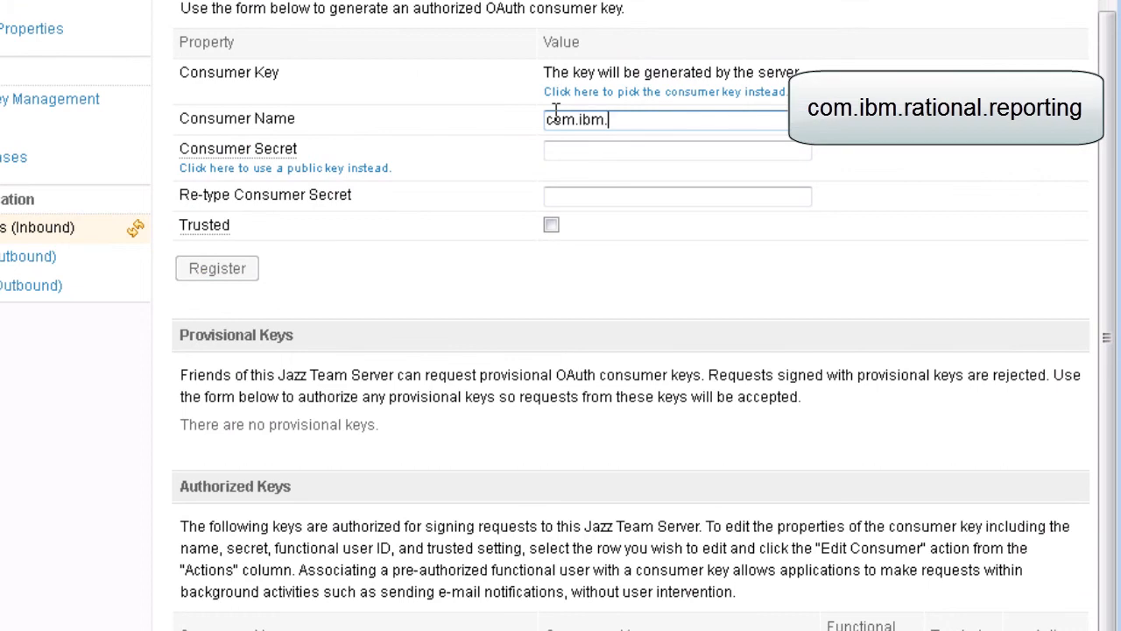
pyautogui.write('rational.reporting')
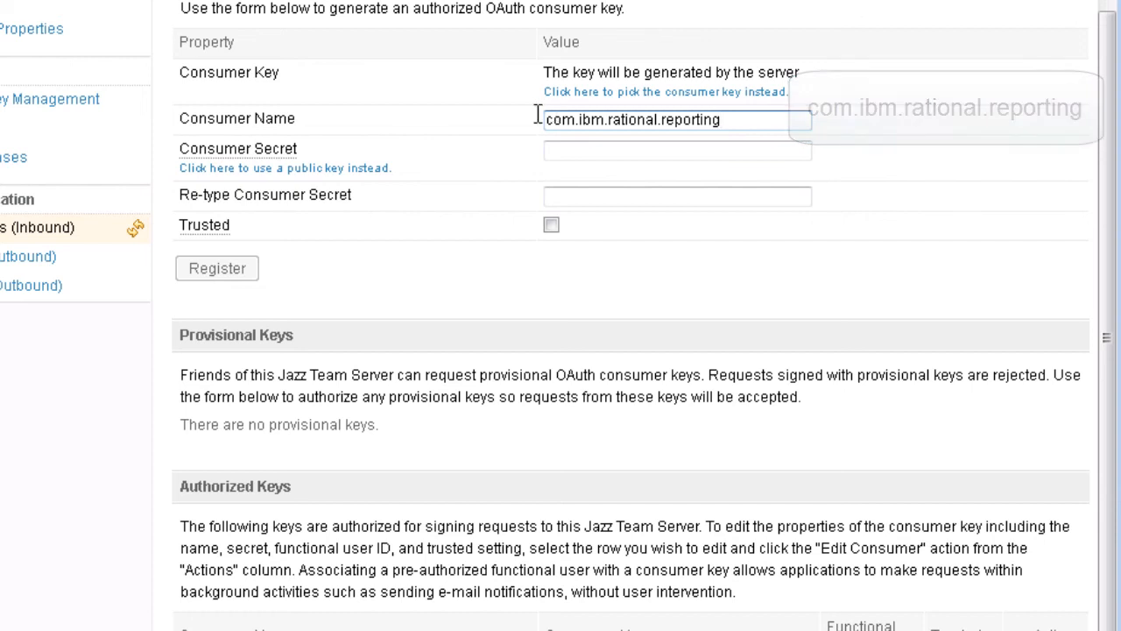
pyautogui.click(579, 150)
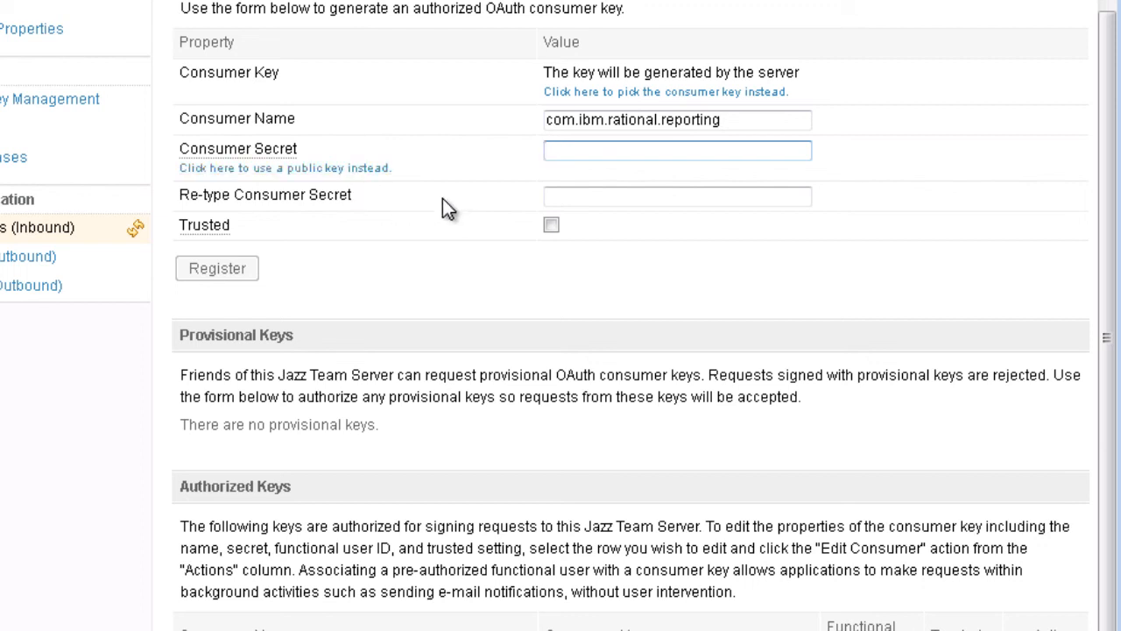
pyautogui.write('secret')
pyautogui.click(599, 201)
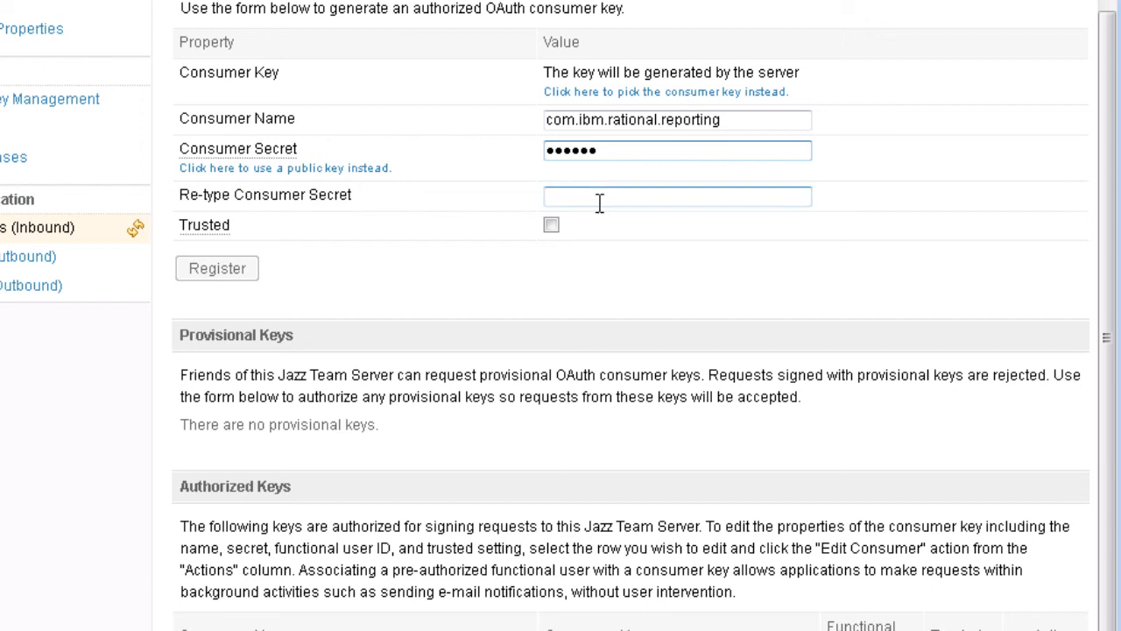
pyautogui.write('secre')
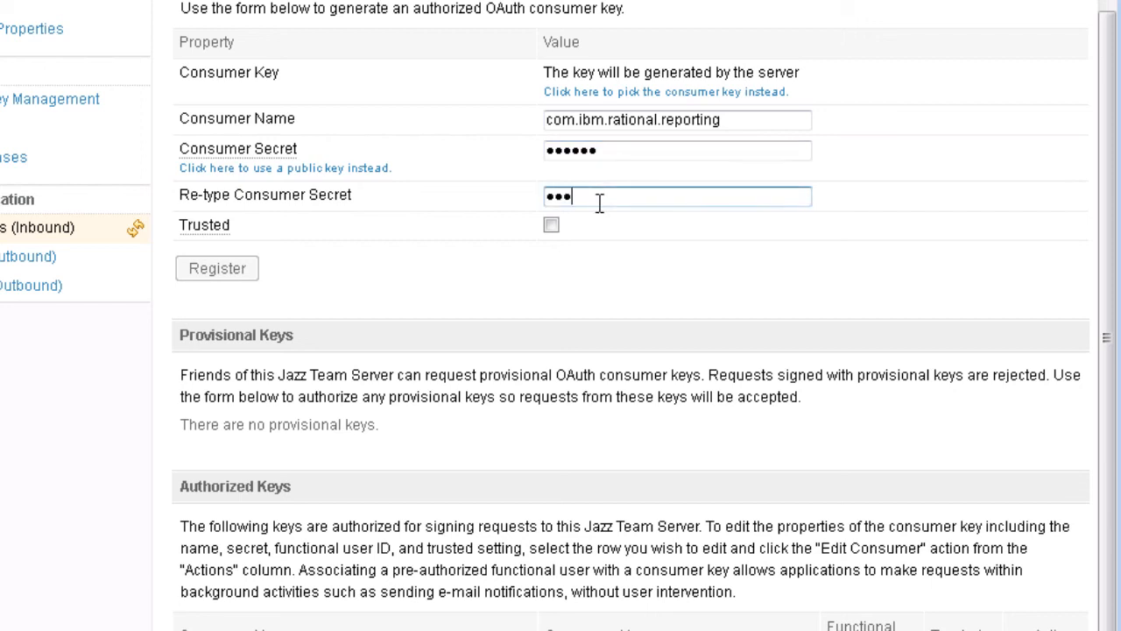
pyautogui.write('t')
pyautogui.click(552, 228)
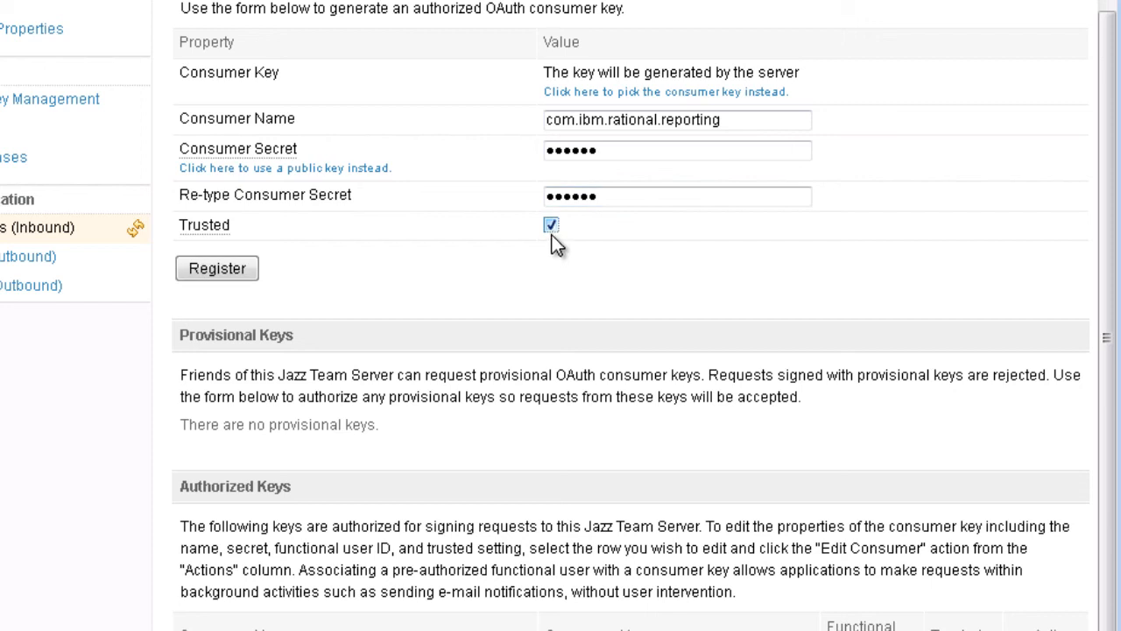
pyautogui.click(218, 268)
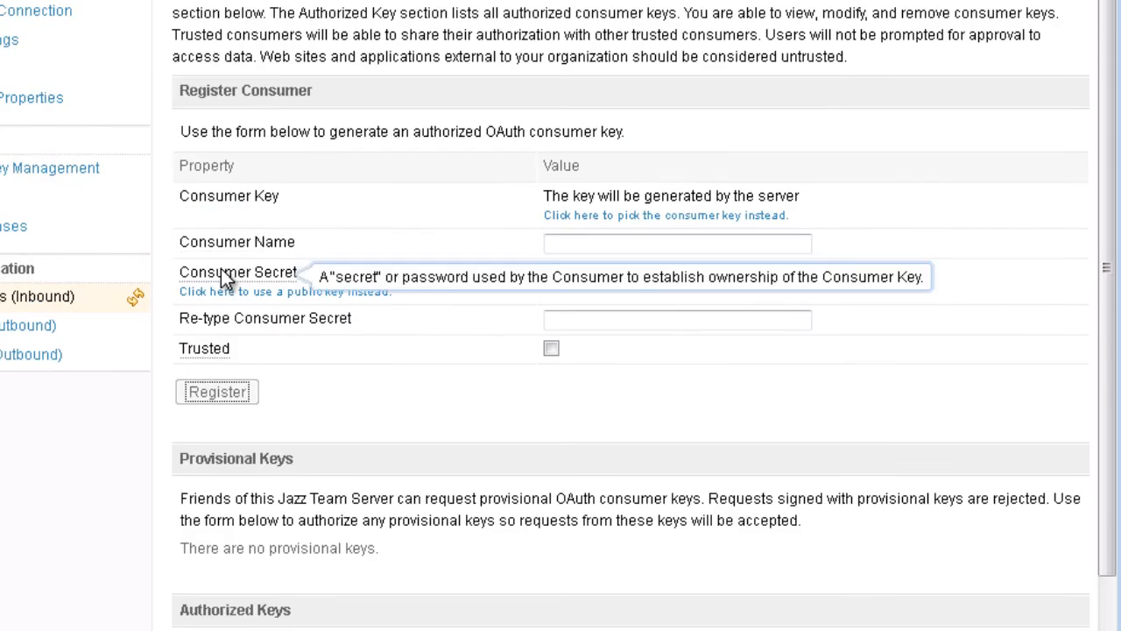
# Copy the Jazz Team Server URI from the notes into the Jazz Team Server URI field.
pyautogui.scroll(-5, 226, 274)
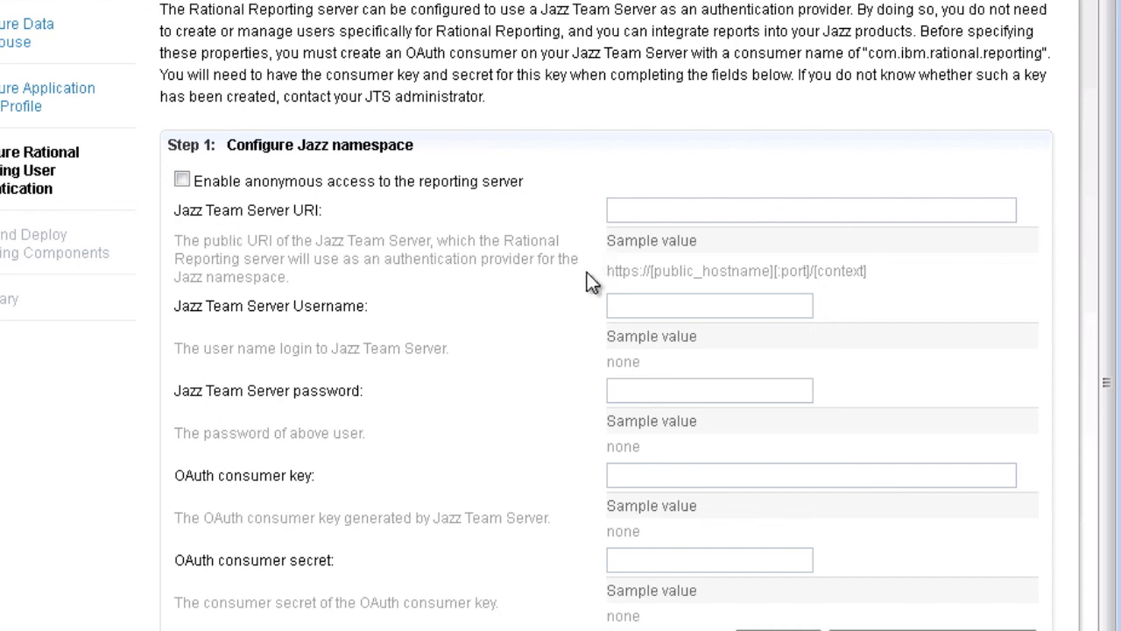
pyautogui.hotkey('alt', 'Tab')
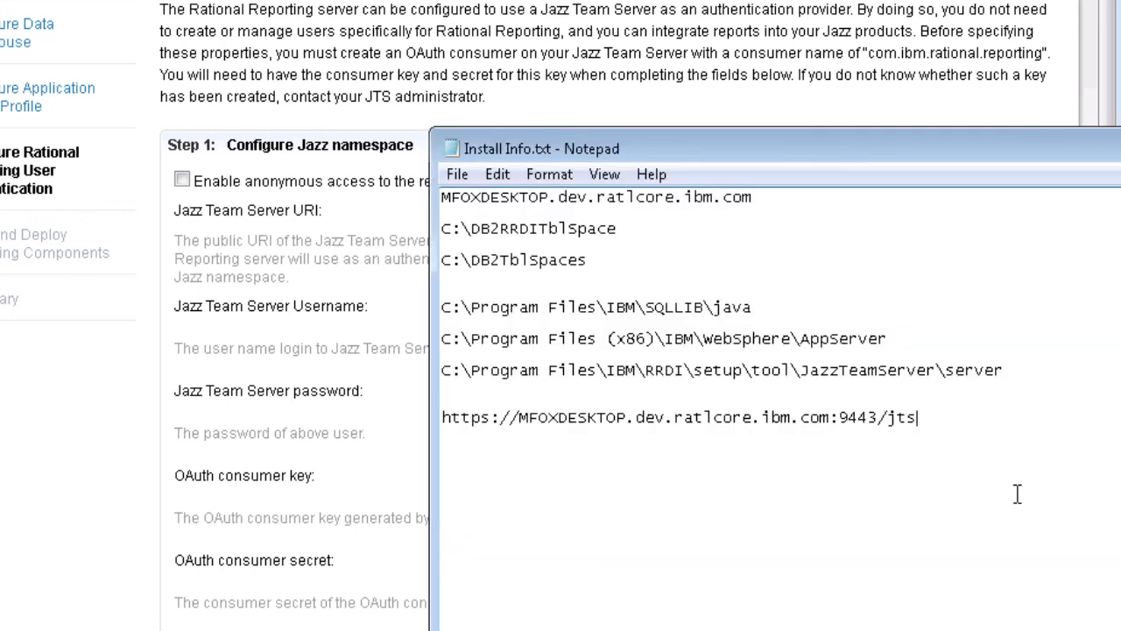
pyautogui.moveTo(925, 418); pyautogui.dragTo(448, 414)
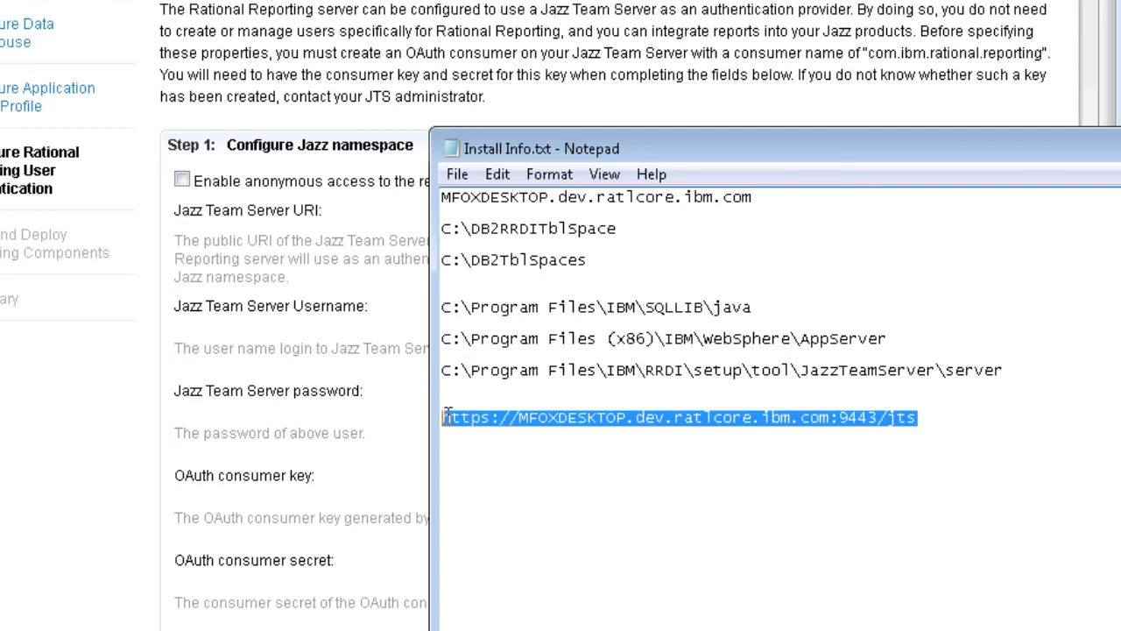
pyautogui.rightClick(524, 419)
pyautogui.click(581, 499)
pyautogui.click(361, 278)
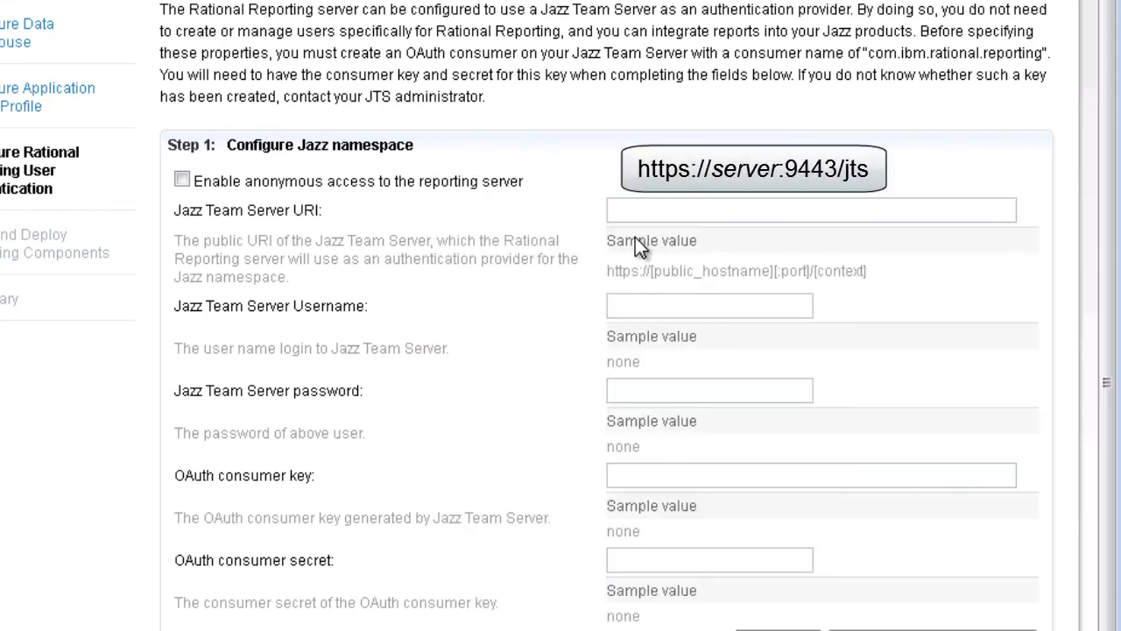
pyautogui.click(643, 211)
pyautogui.rightClick(643, 212)
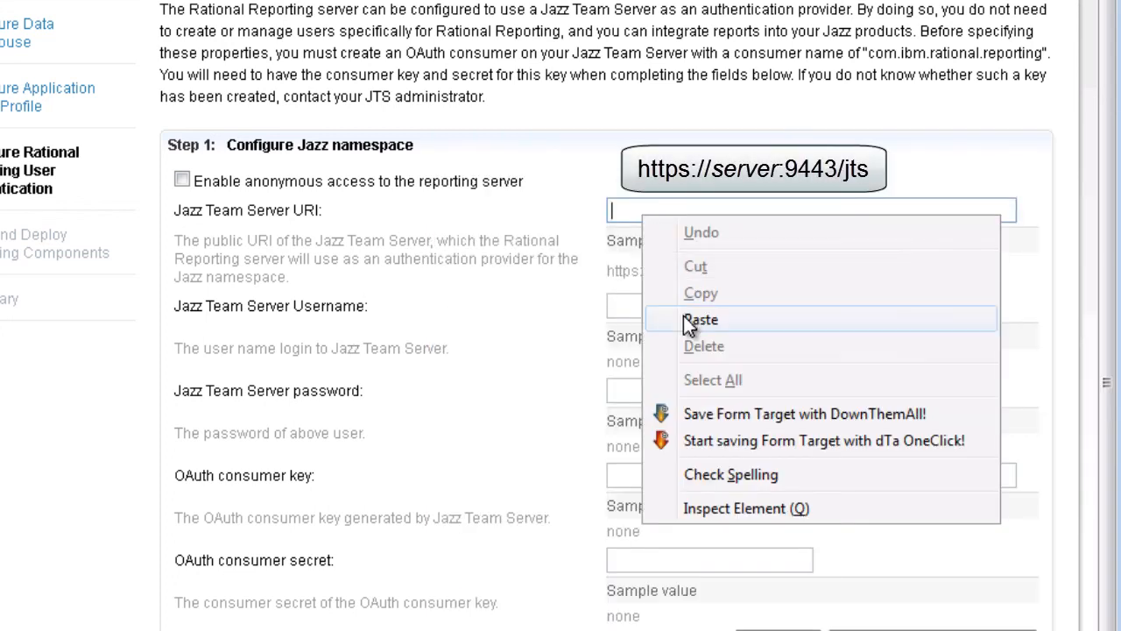
pyautogui.click(683, 317)
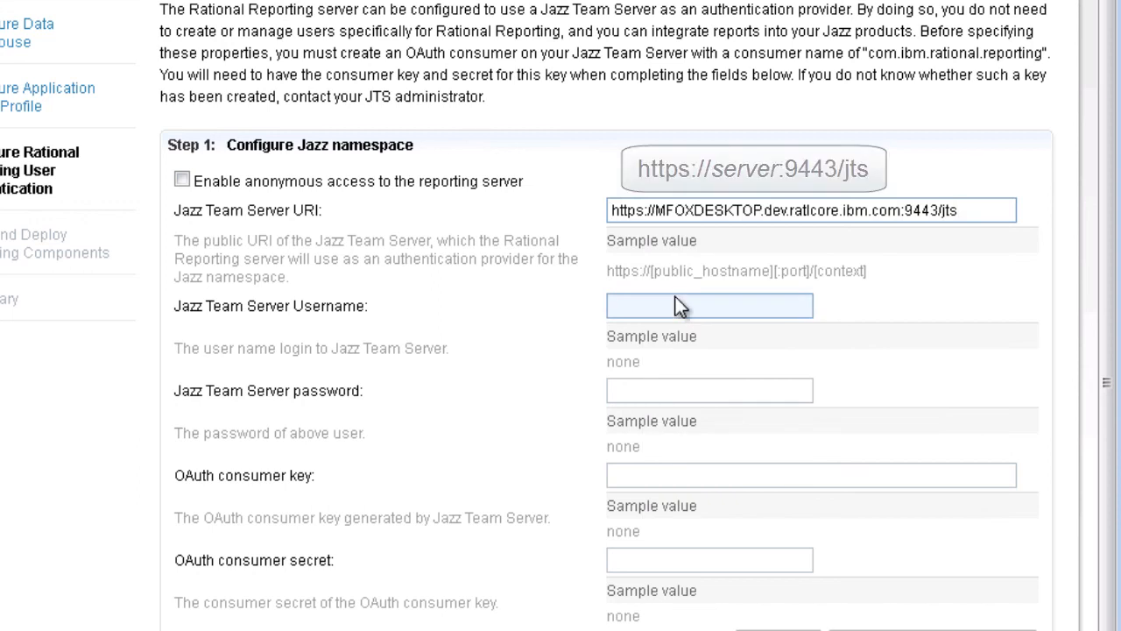
# Enter the Jazz Team Server administrator username and password.
pyautogui.click(670, 302)
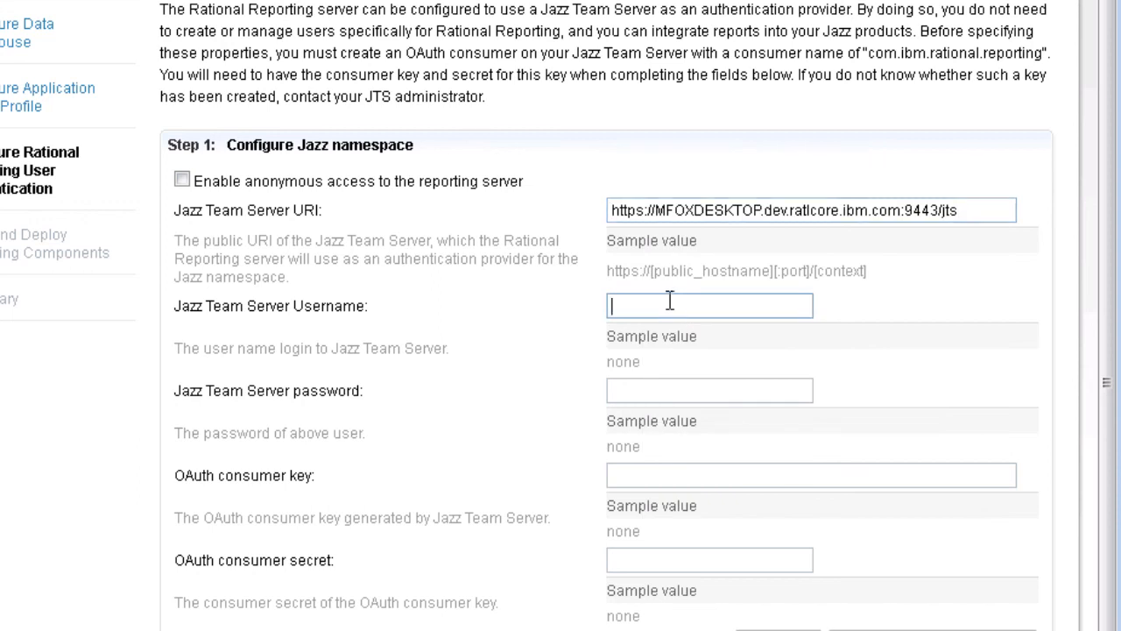
pyautogui.write('foxm')
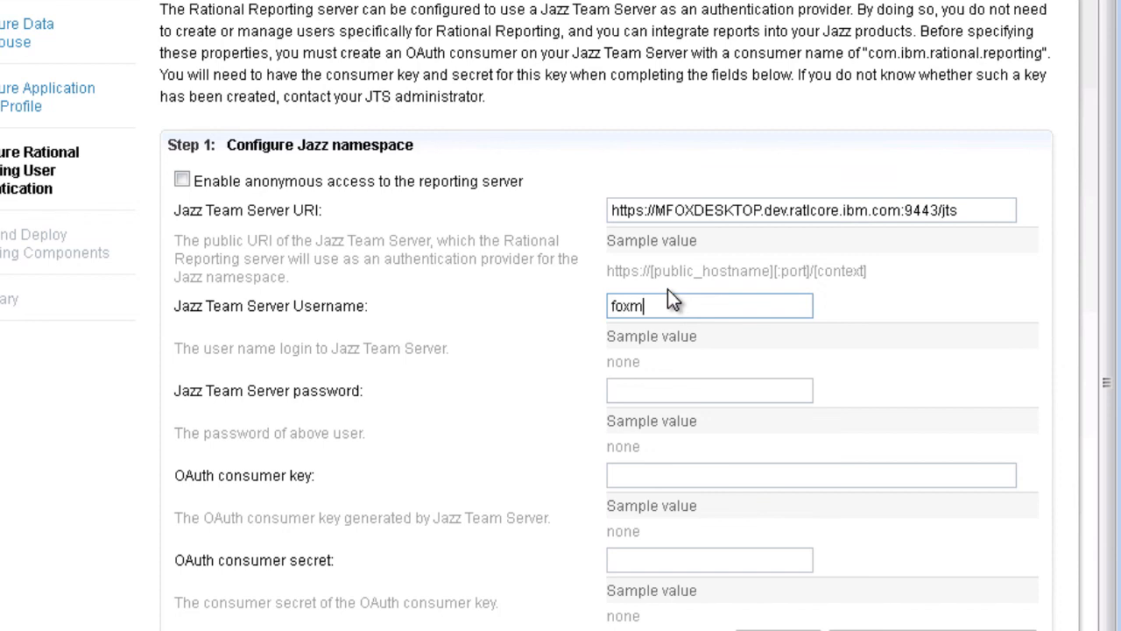
pyautogui.click(659, 390)
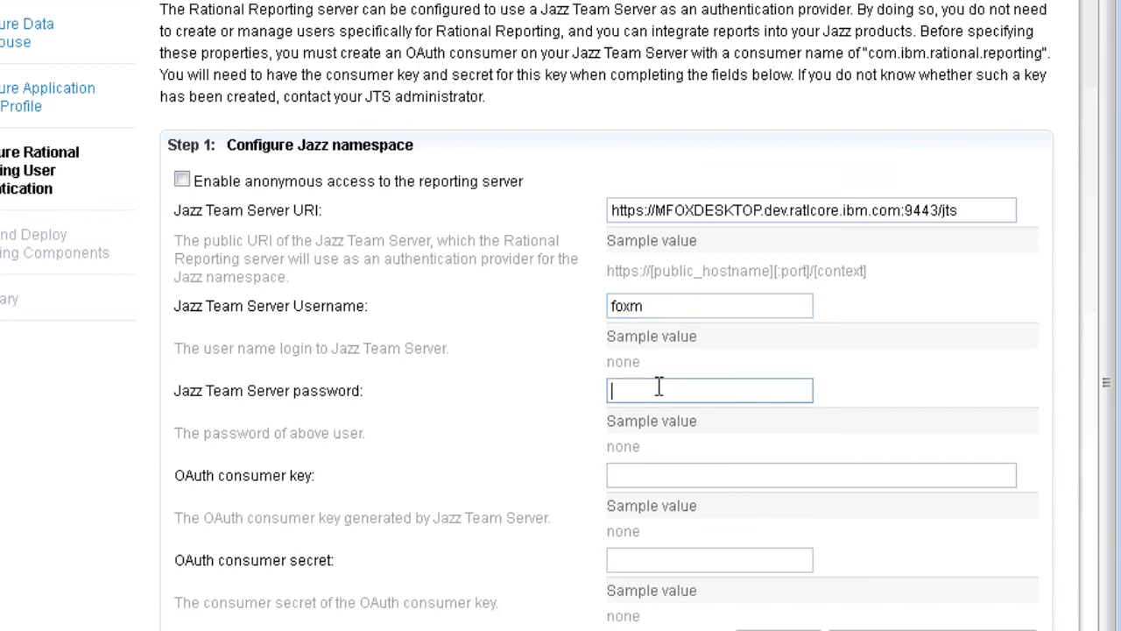
pyautogui.write('•••••••••')
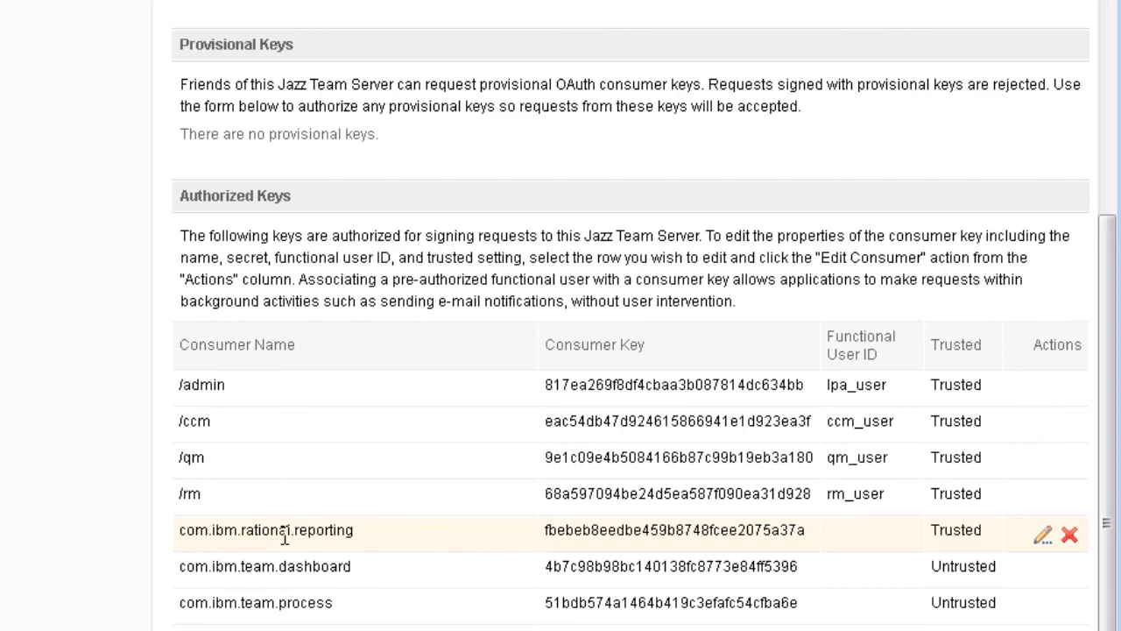
# Copy the com.ibm.rational.reporting consumer key from the Authorized Keys list for pasting into setup.
pyautogui.moveTo(543, 532); pyautogui.dragTo(807, 529)
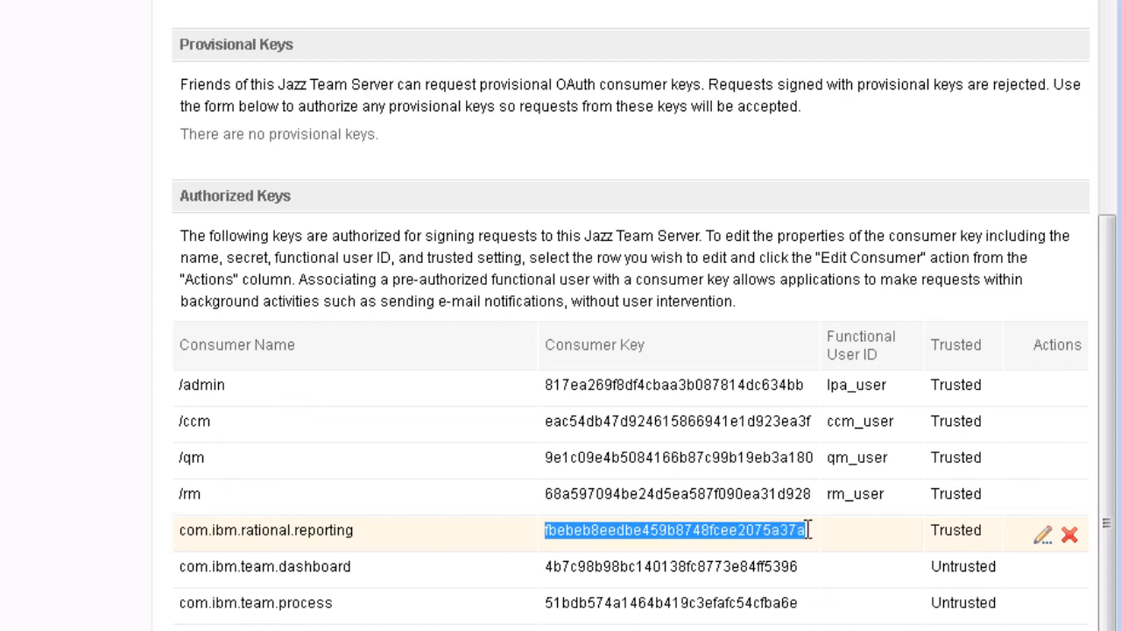
pyautogui.rightClick(715, 529)
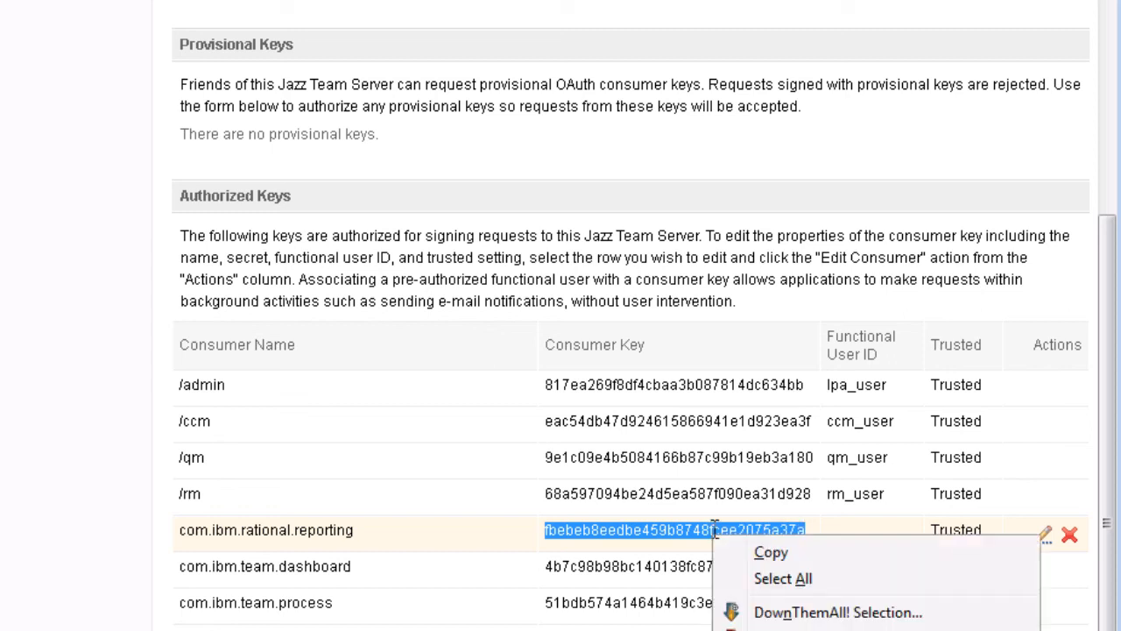
pyautogui.click(763, 551)
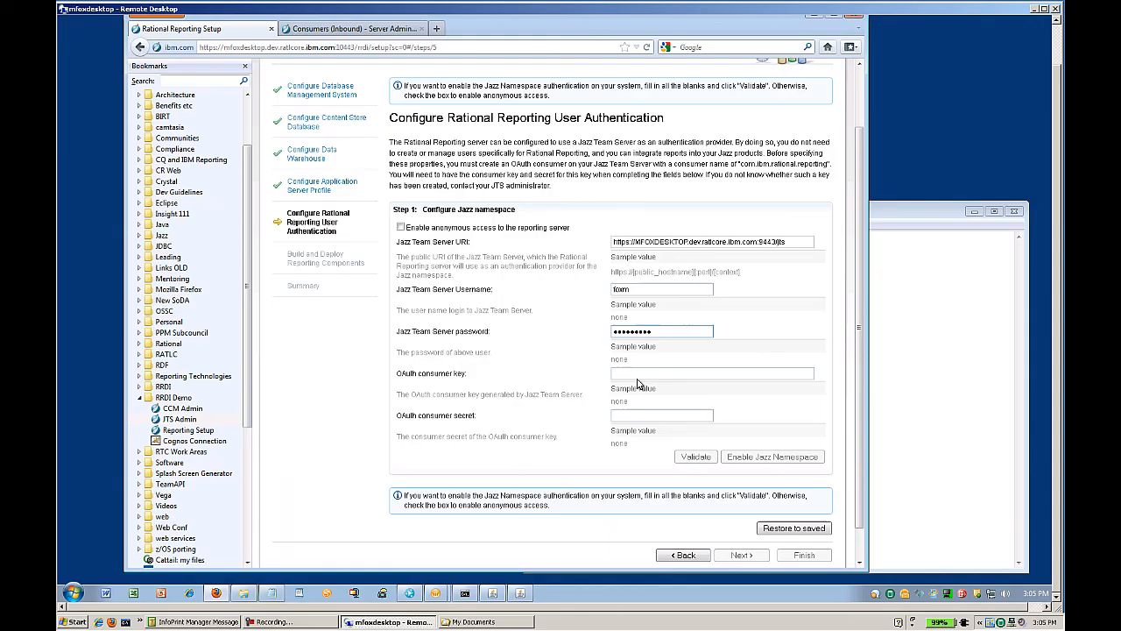
pyautogui.click(635, 374)
pyautogui.rightClick(636, 374)
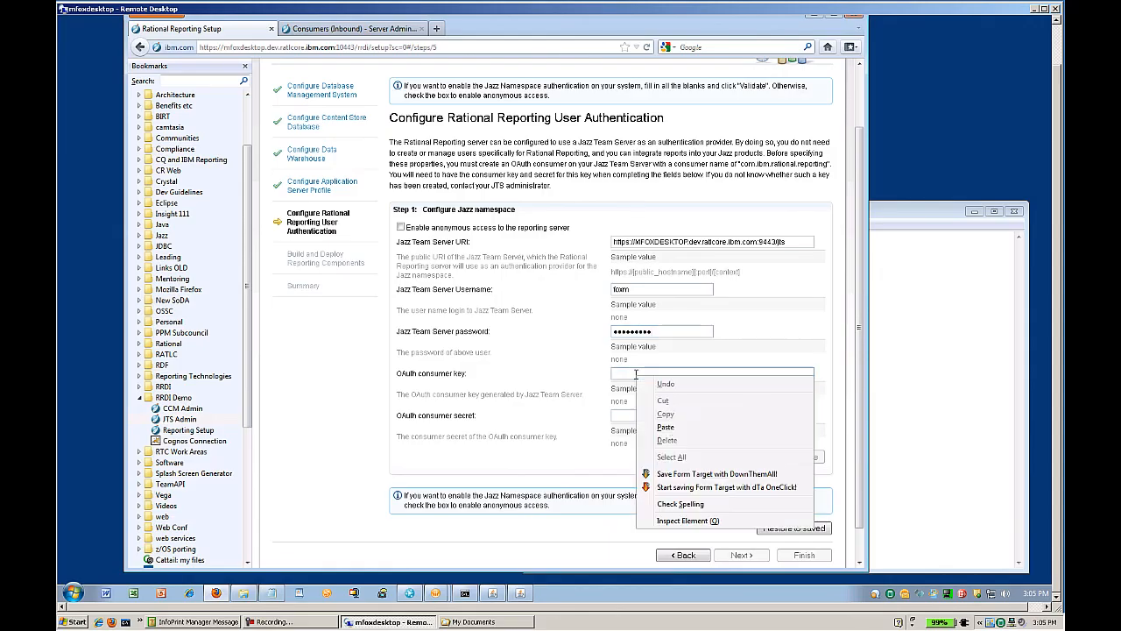
# Paste the OAuth consumer key, enter the consumer secret, validate, and enable the Jazz namespace.
pyautogui.click(667, 427)
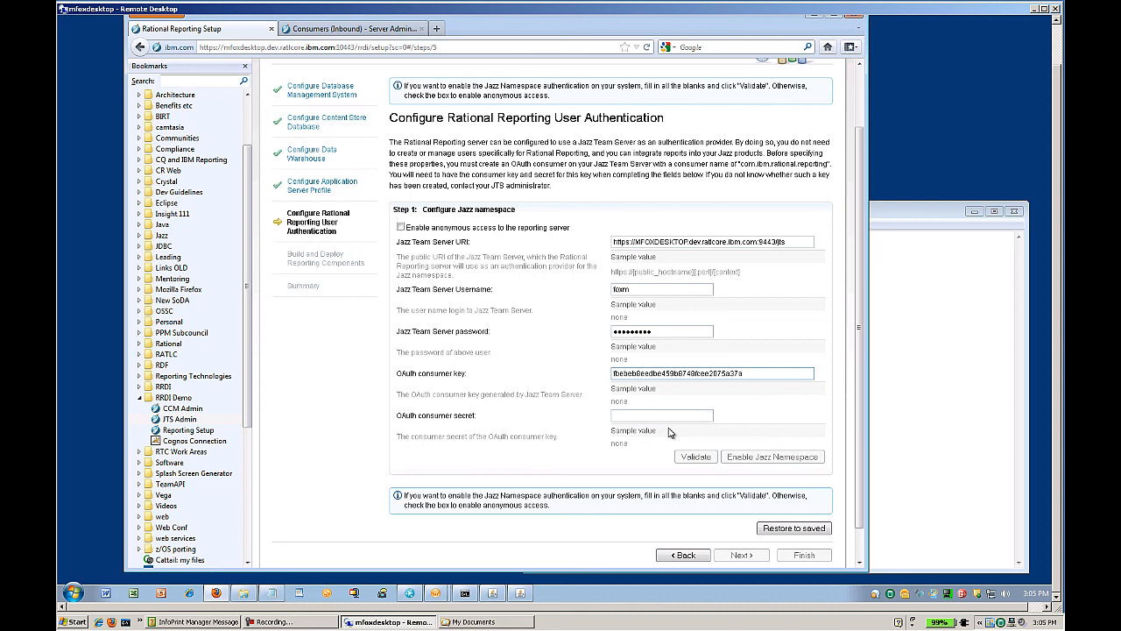
pyautogui.click(645, 413)
pyautogui.write('•••••')
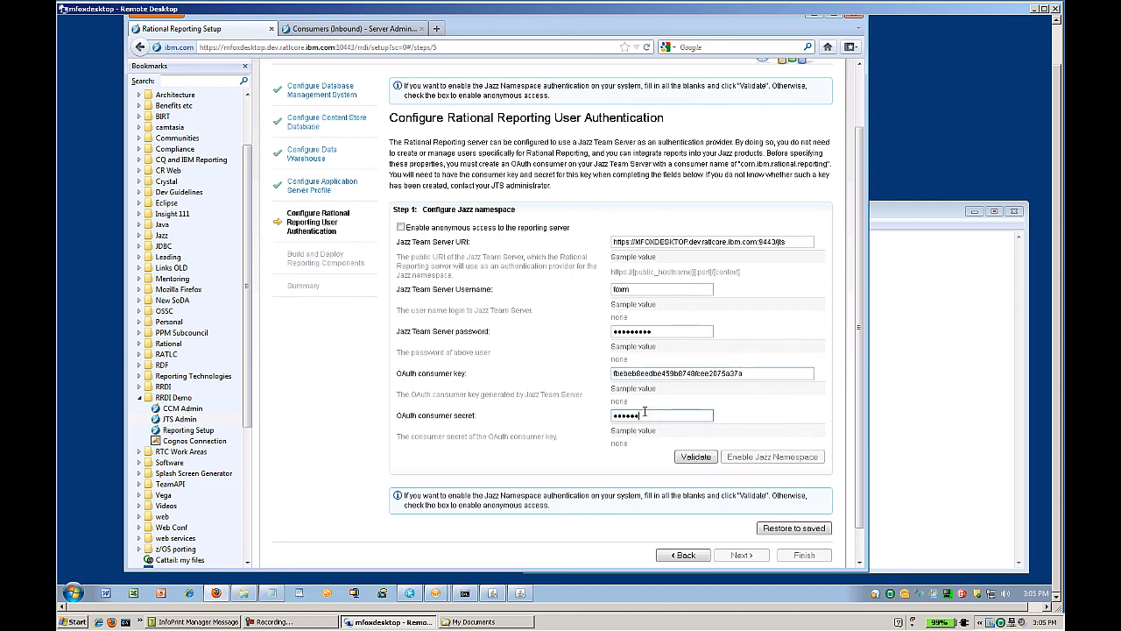
pyautogui.click(697, 458)
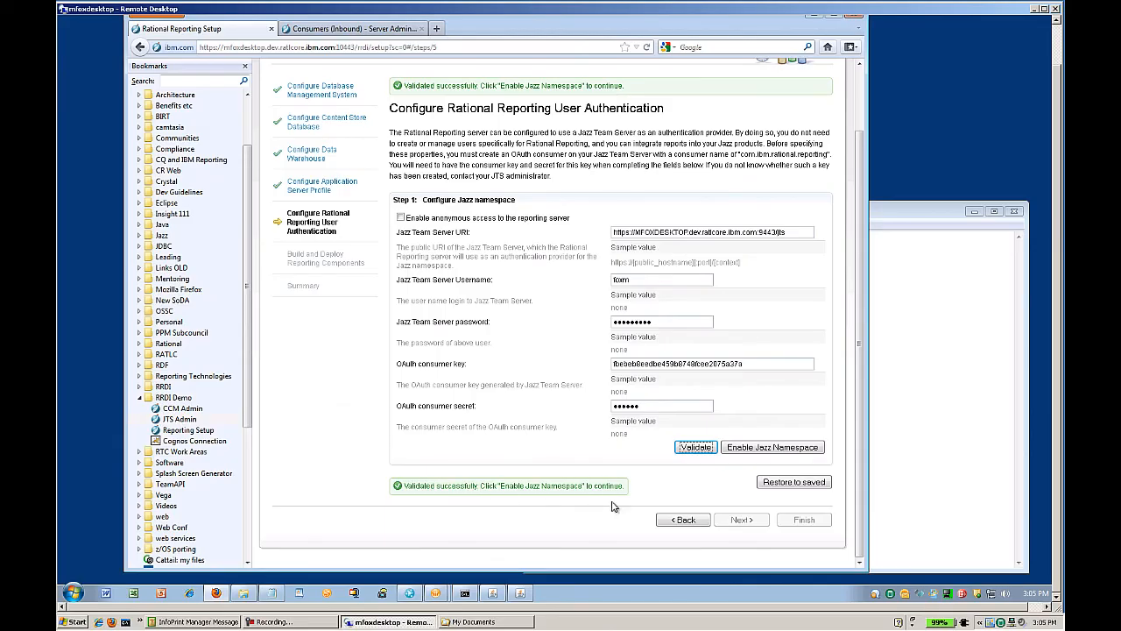
pyautogui.click(753, 448)
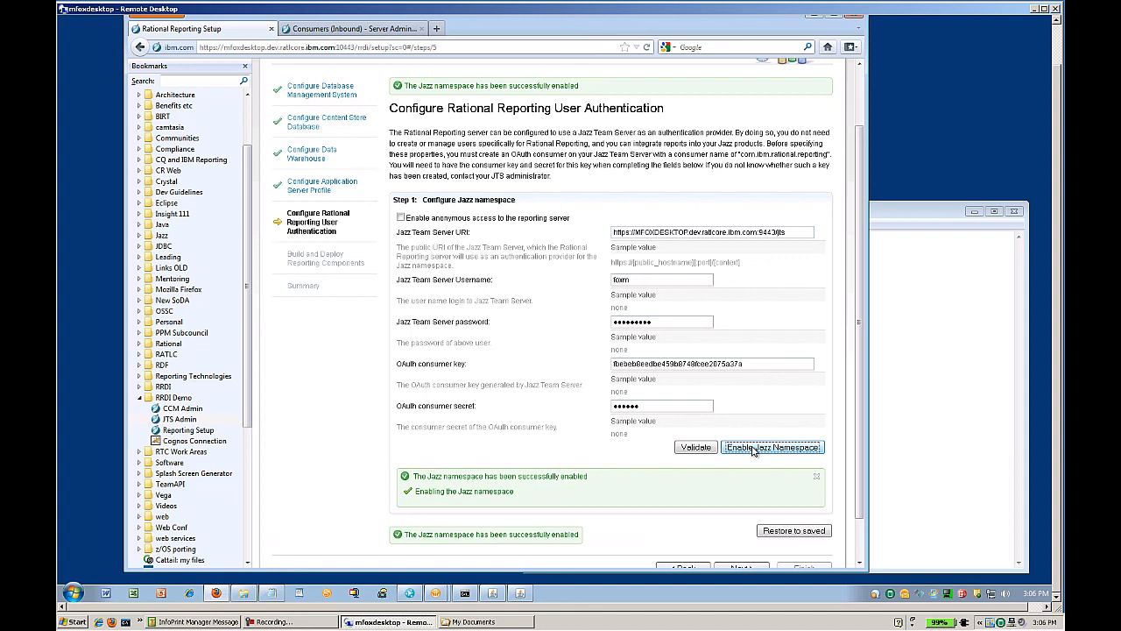
pyautogui.scroll(-1, 605, 473)
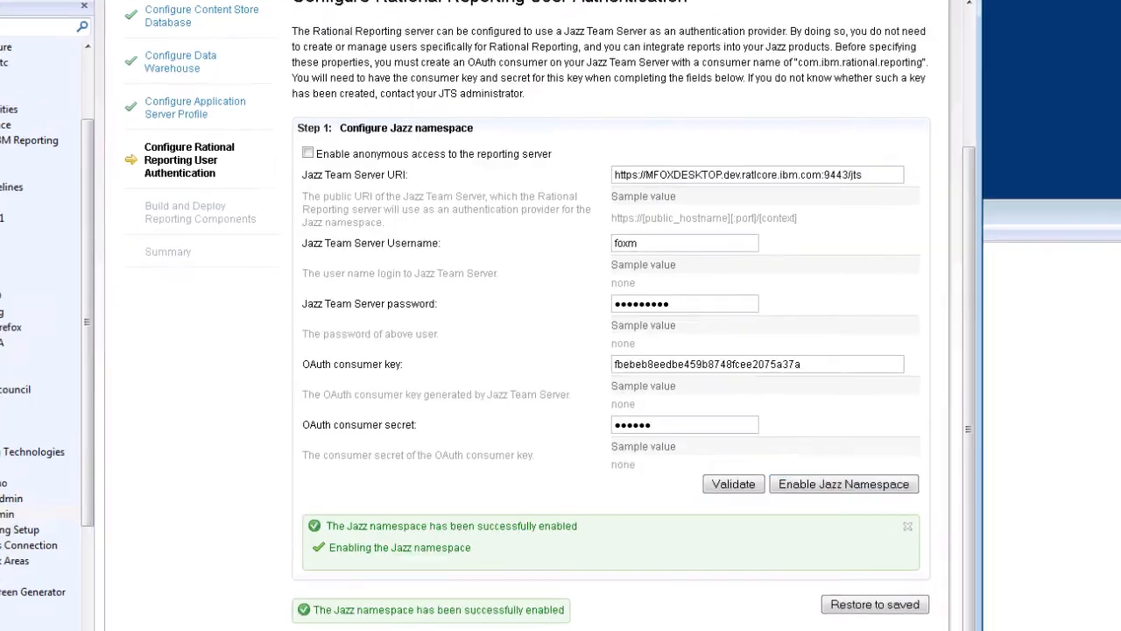
# Deploy the reporting components under context root 'reporting' without copying Cognos documents.
pyautogui.click(741, 520)
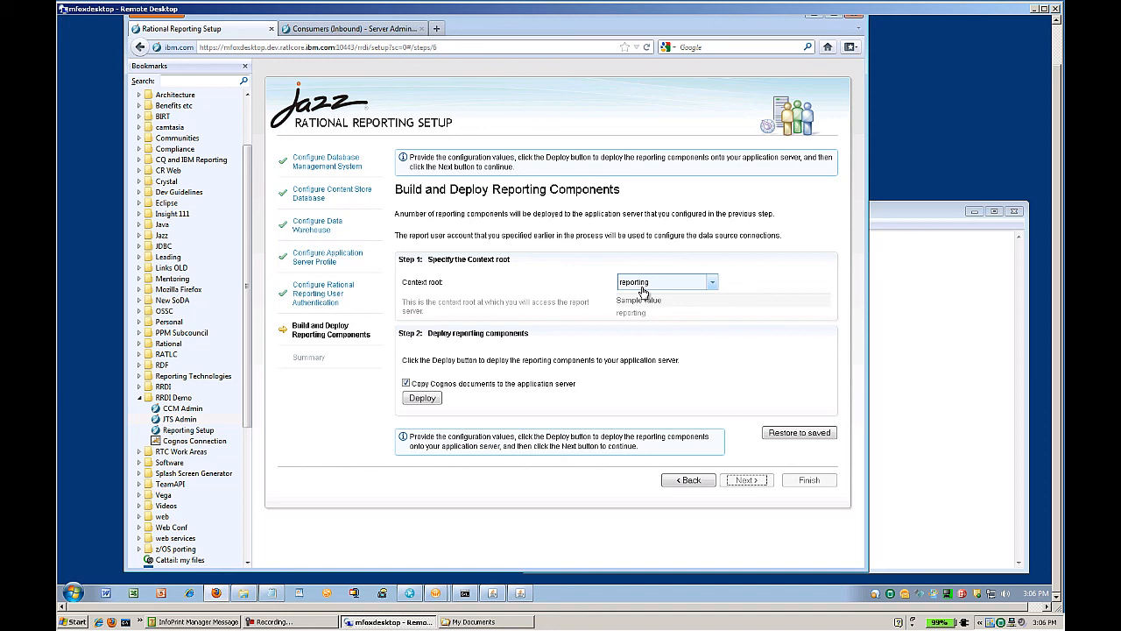
pyautogui.click(713, 283)
pyautogui.click(713, 283)
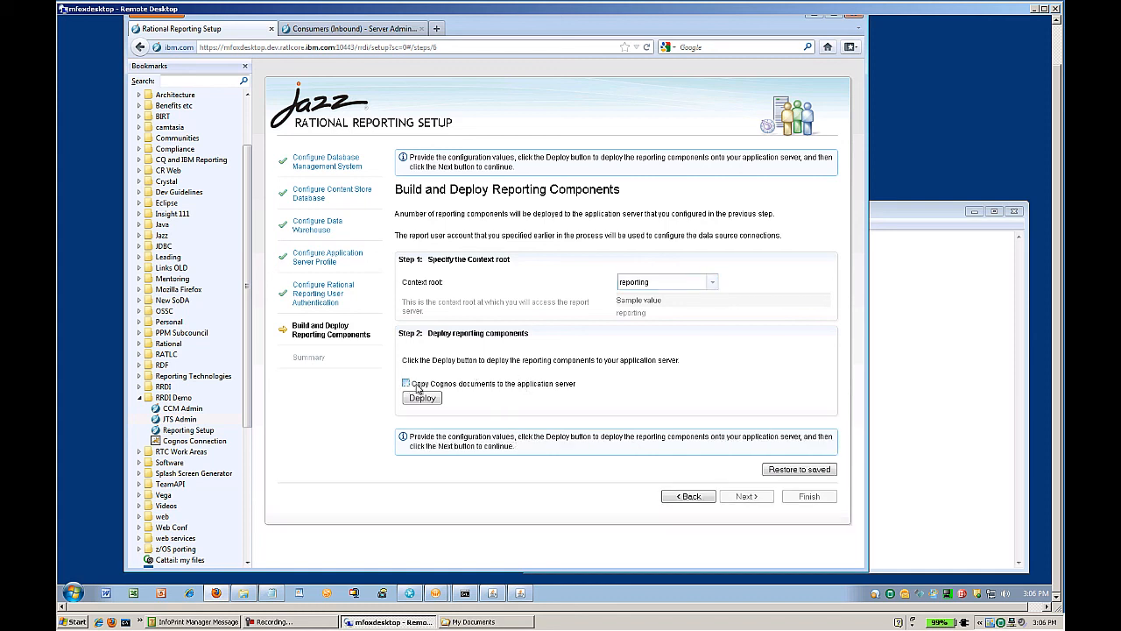
pyautogui.click(422, 398)
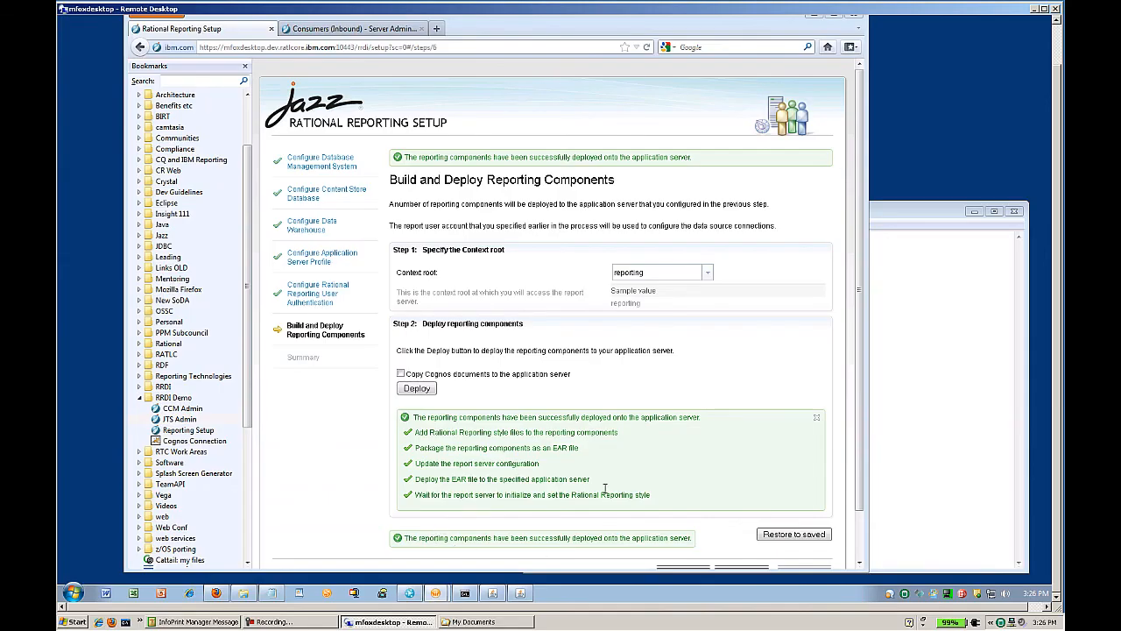
pyautogui.moveTo(855, 422); pyautogui.dragTo(848, 472)
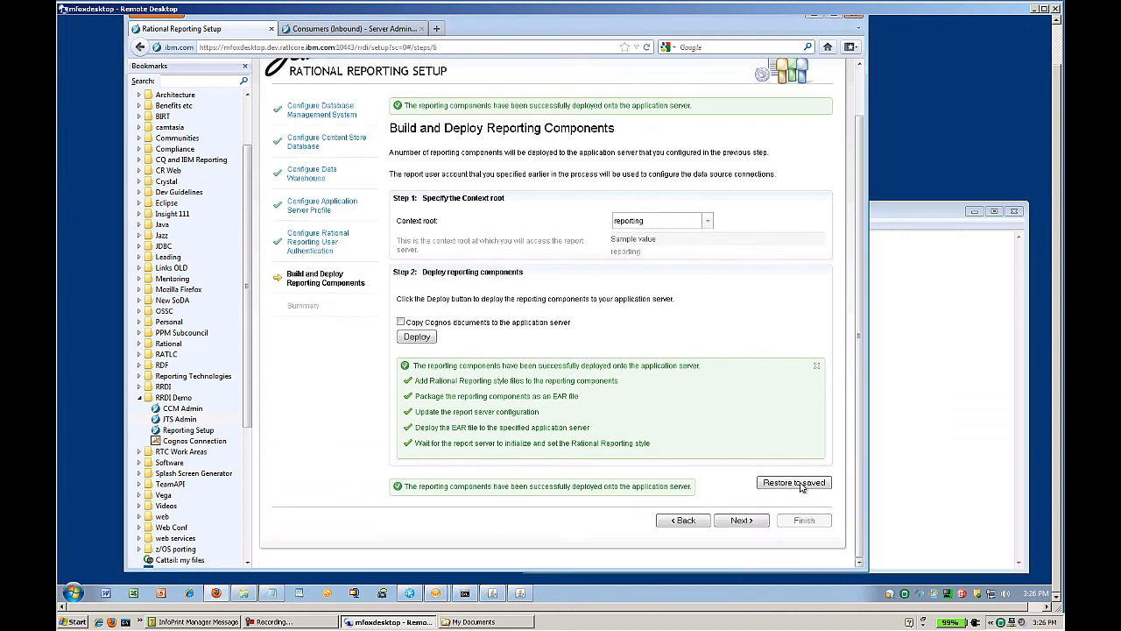
# View the setup Summary page confirming success, then finish the wizard.
pyautogui.click(742, 523)
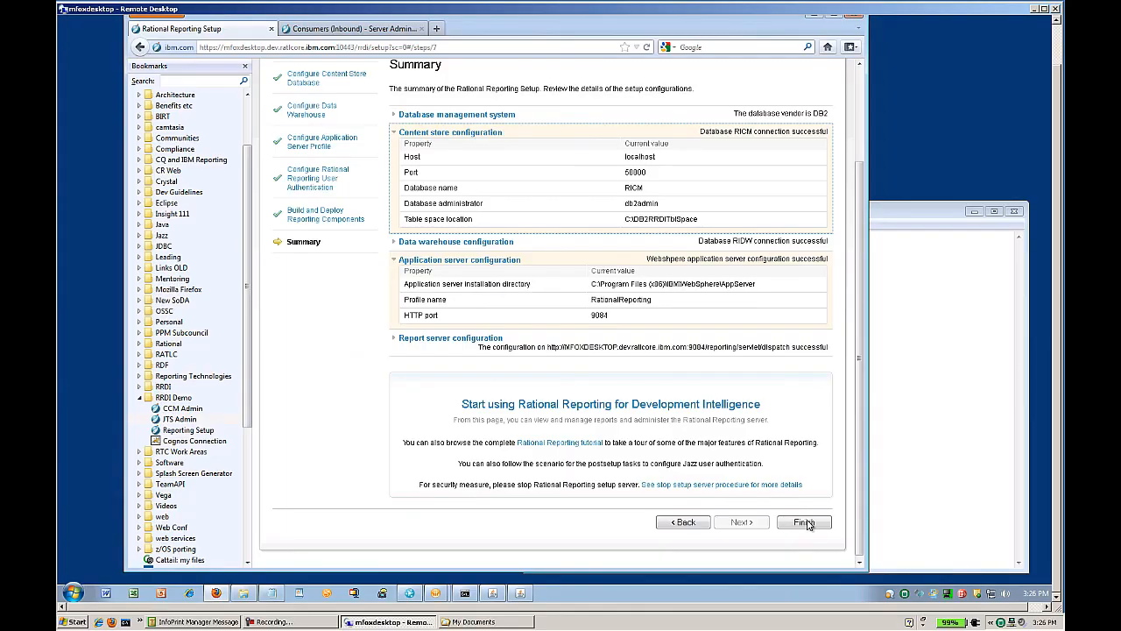
pyautogui.click(803, 522)
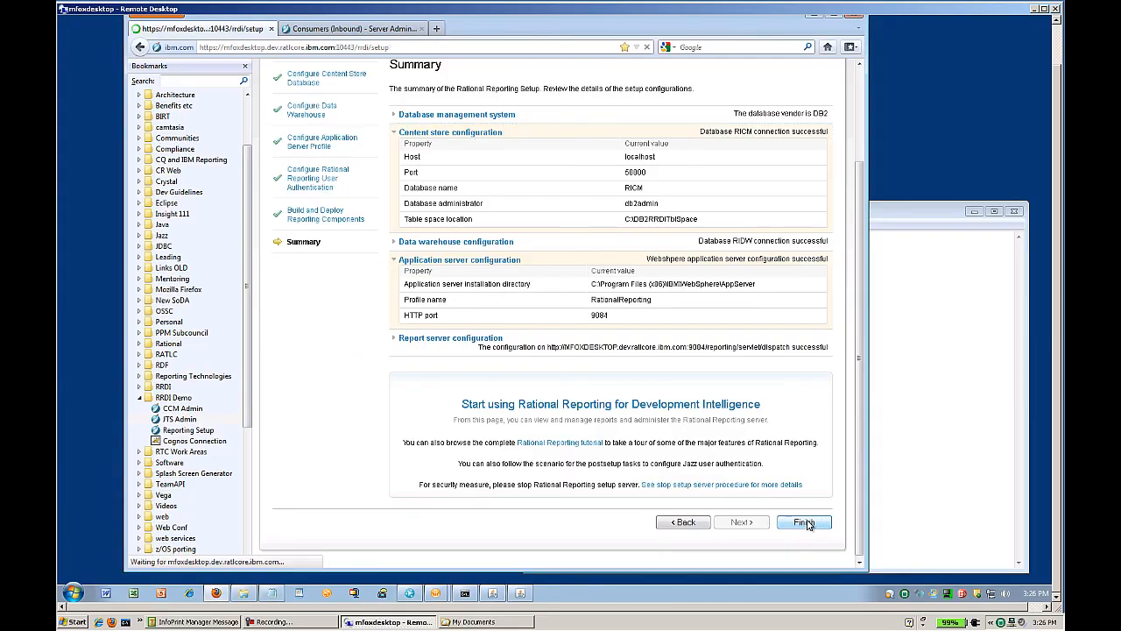